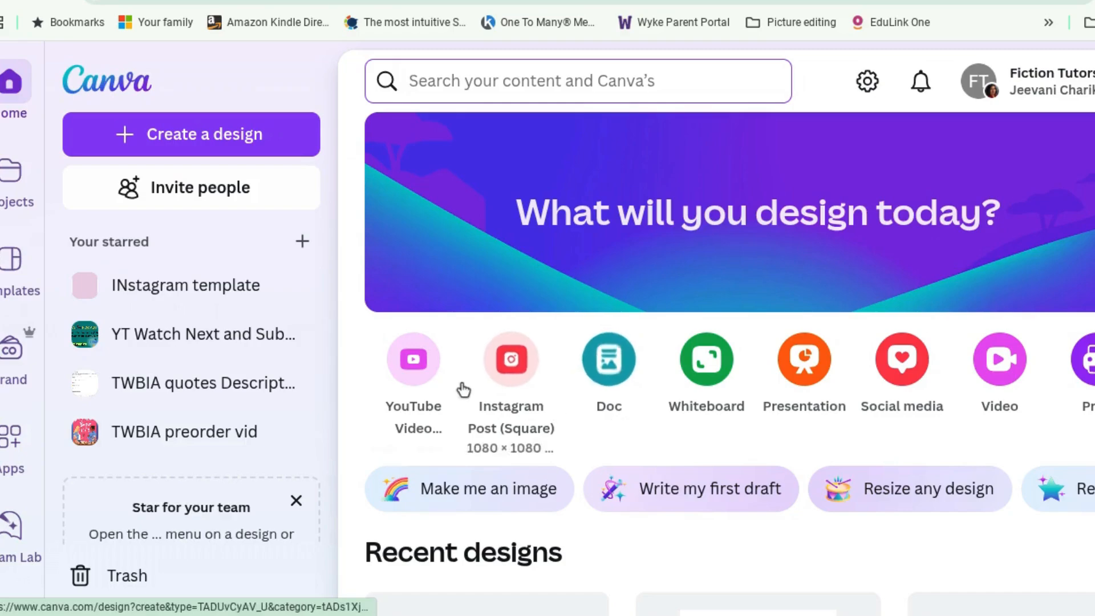
# Create a blank YouTube Video design and search the elements for "typing" videos
pyautogui.click(408, 371)
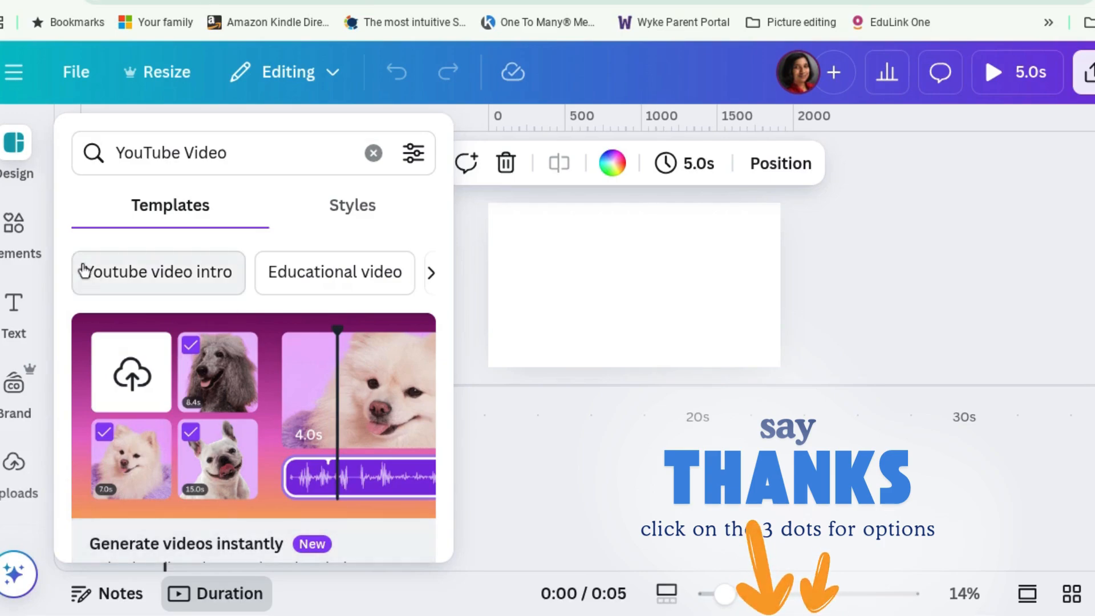
pyautogui.click(20, 242)
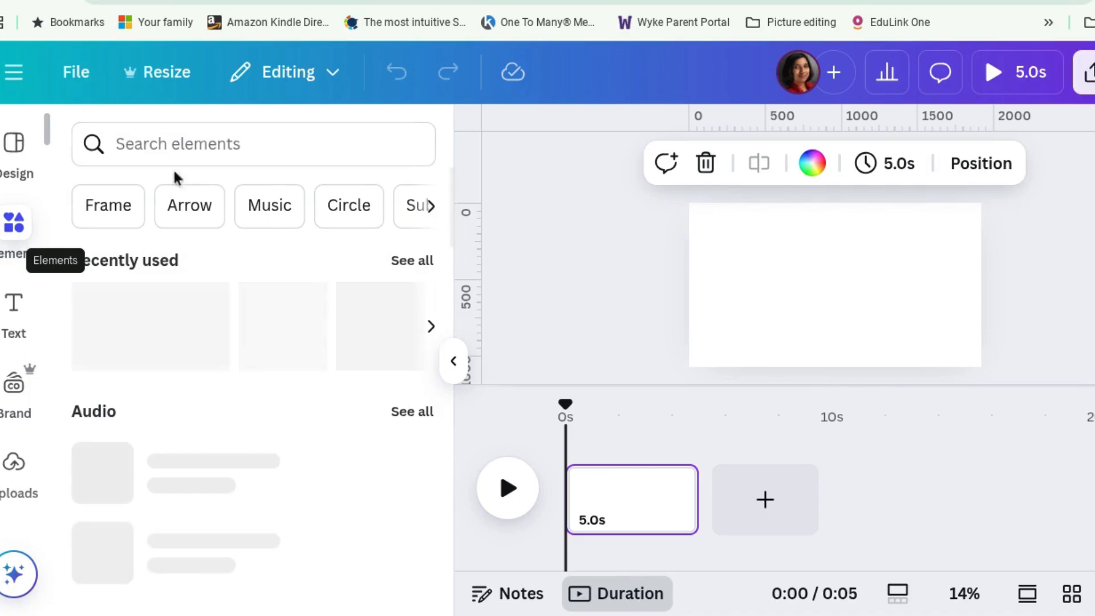
pyautogui.click(240, 143)
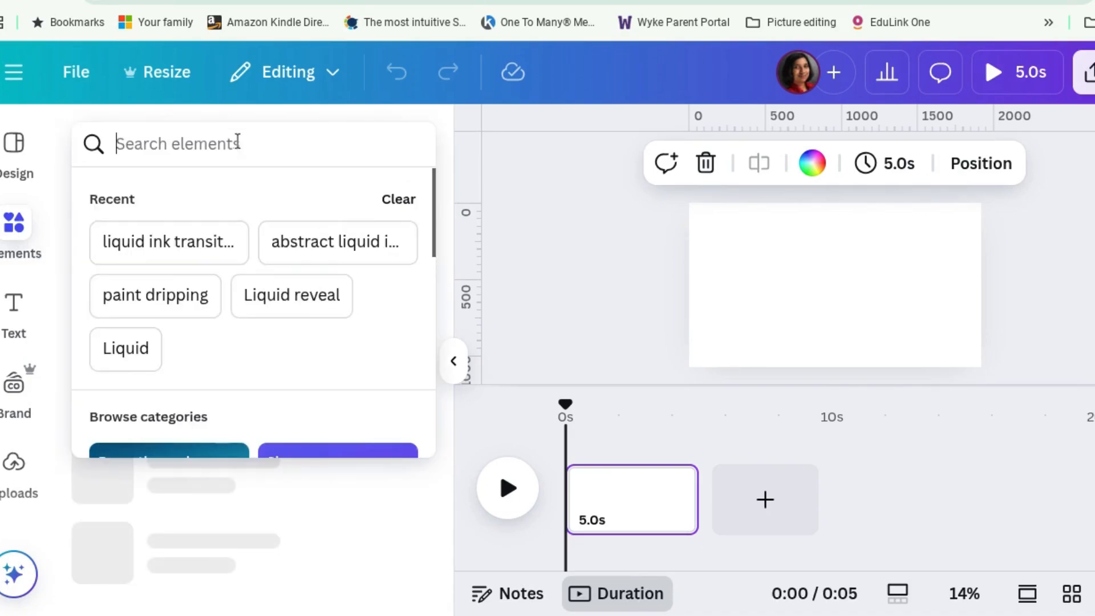
pyautogui.write('typing')
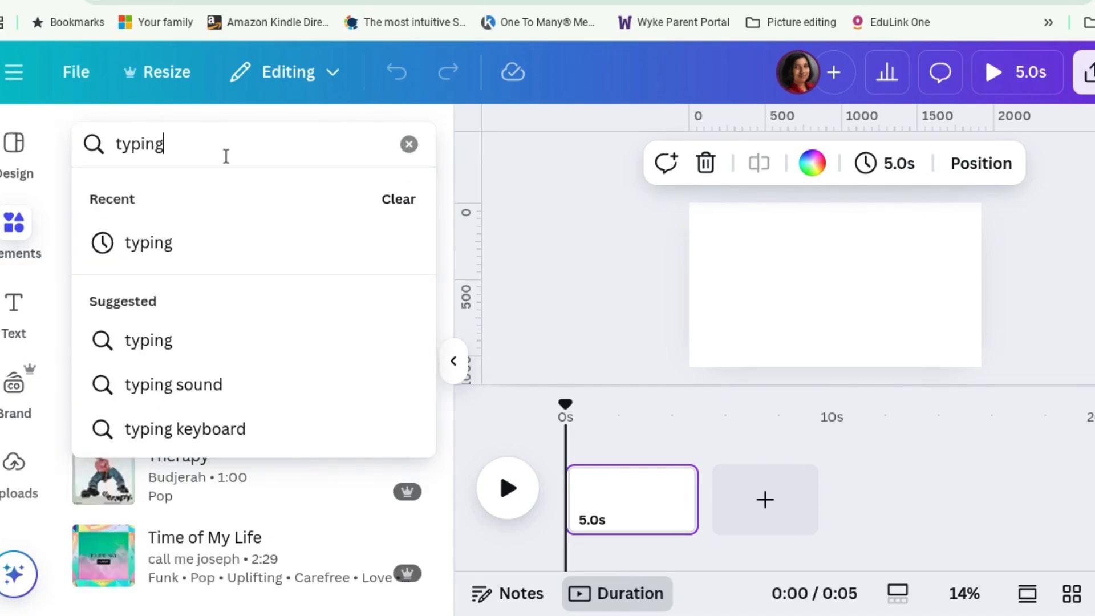
pyautogui.press('Return')
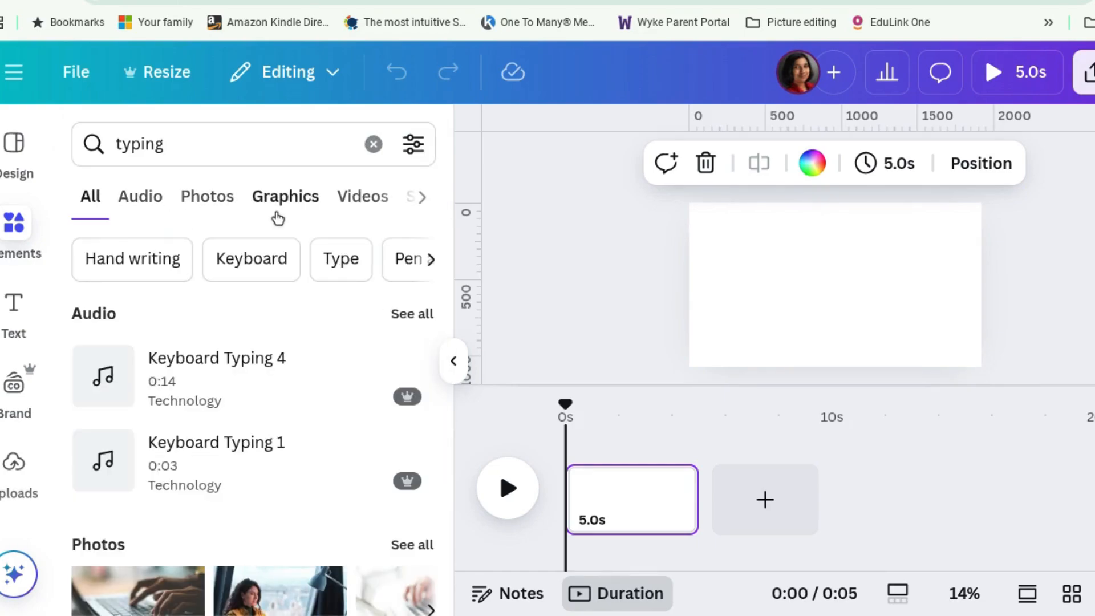
pyautogui.click(377, 201)
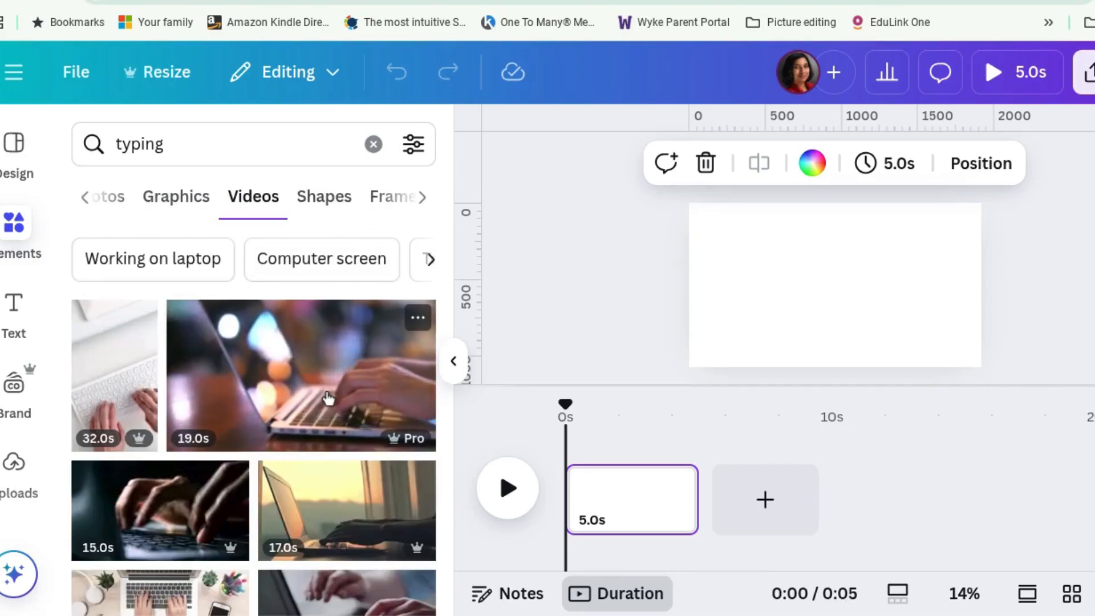
# Filter the typing video results by price so that only Free clips are listed
pyautogui.scroll(-3, 328, 398)
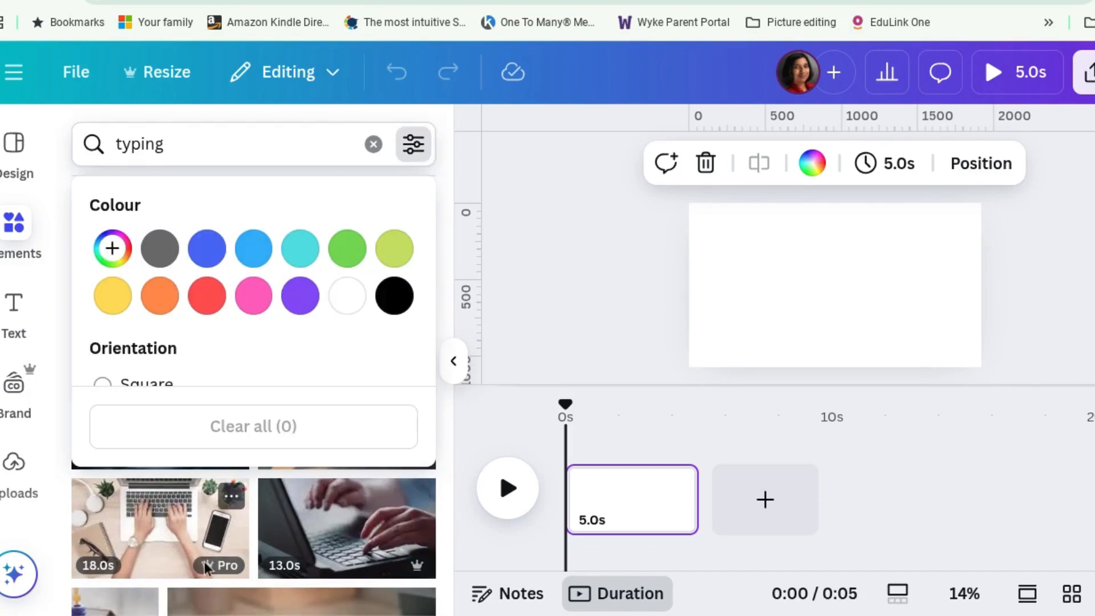
pyautogui.scroll(-1, 307, 505)
pyautogui.scroll(2, 307, 505)
pyautogui.scroll(-5, 317, 308)
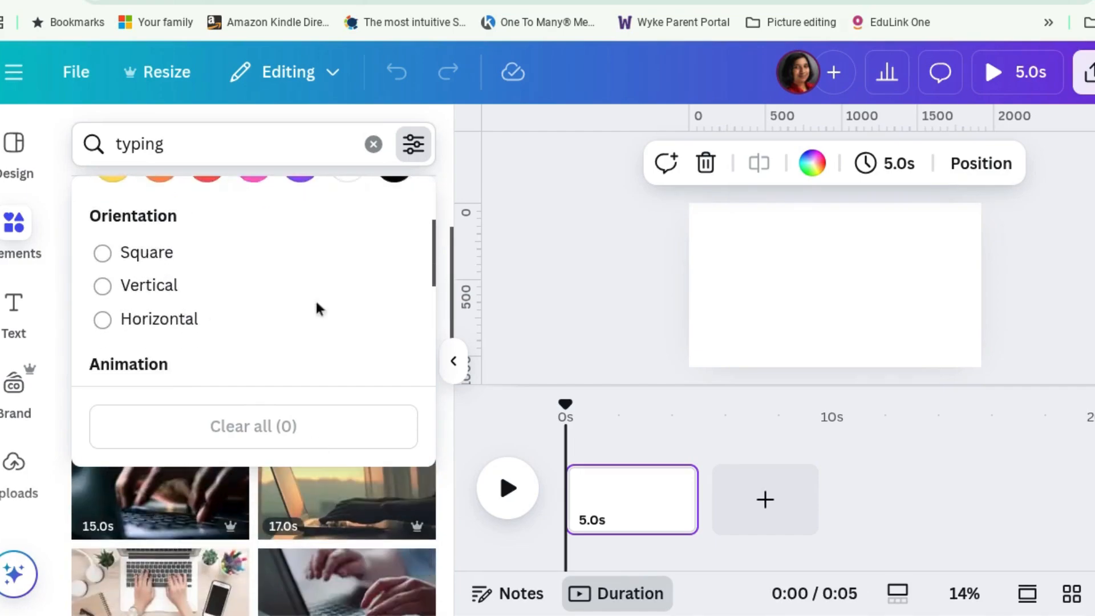
pyautogui.click(118, 336)
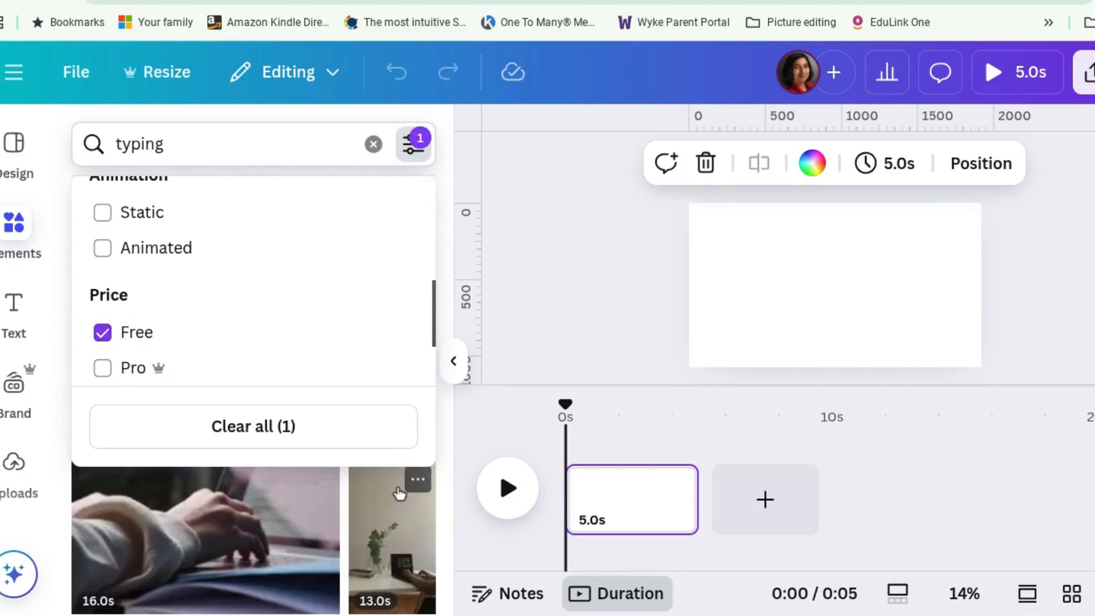
# Add the 16-second clip of hands typing on a laptop and enlarge it to fill the page
pyautogui.click(829, 272)
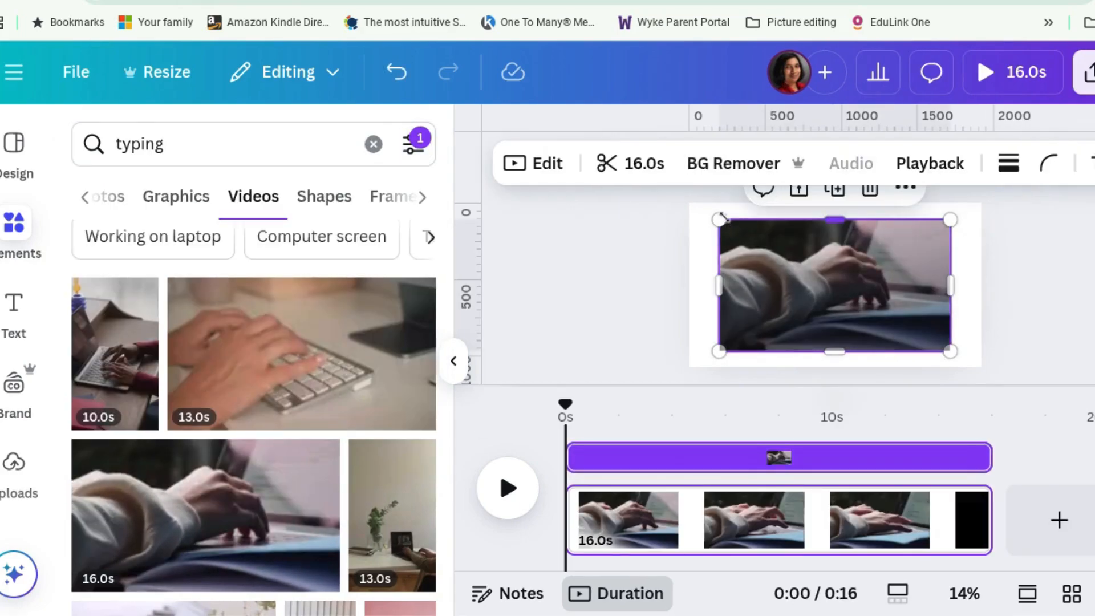
pyautogui.moveTo(721, 219); pyautogui.dragTo(689, 202)
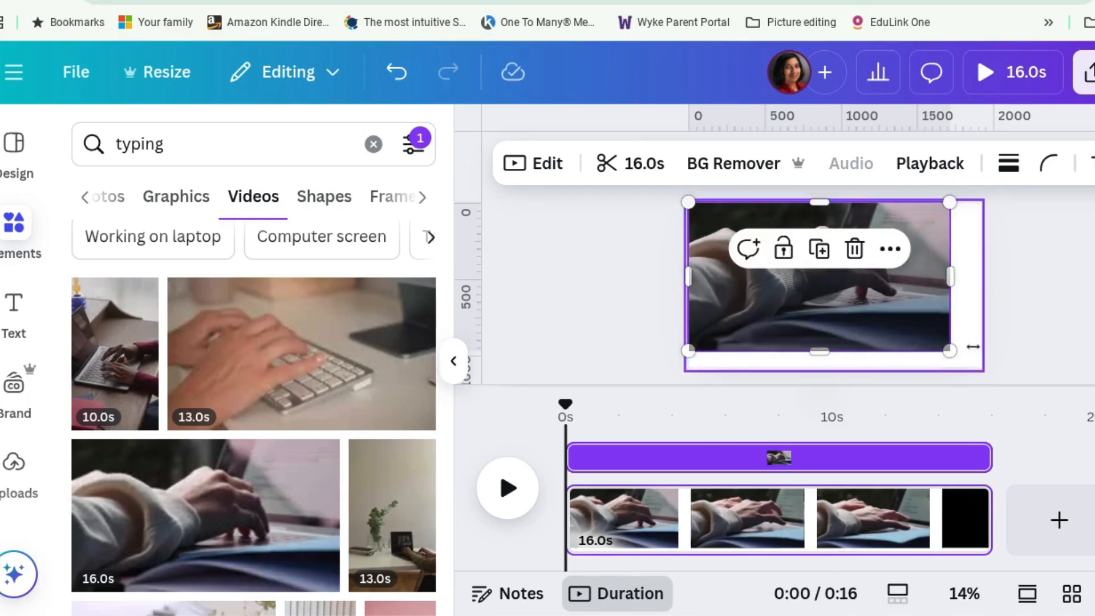
pyautogui.moveTo(949, 351); pyautogui.dragTo(1023, 366)
# Add a second page after the first clip and fill it with the 13-second white keyboard typing clip
pyautogui.click(1093, 311)
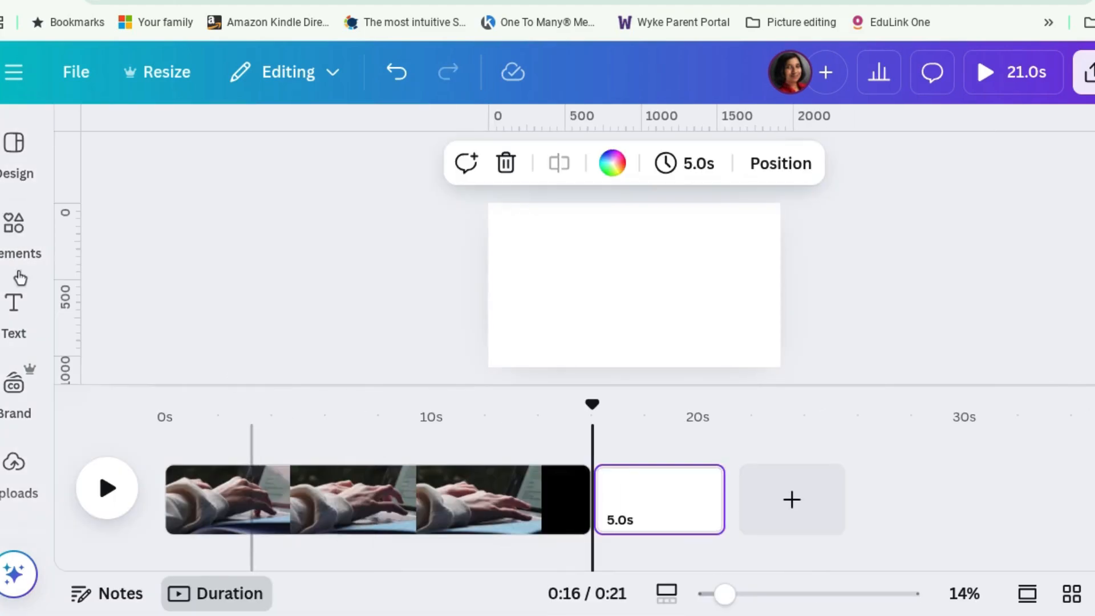
pyautogui.click(15, 247)
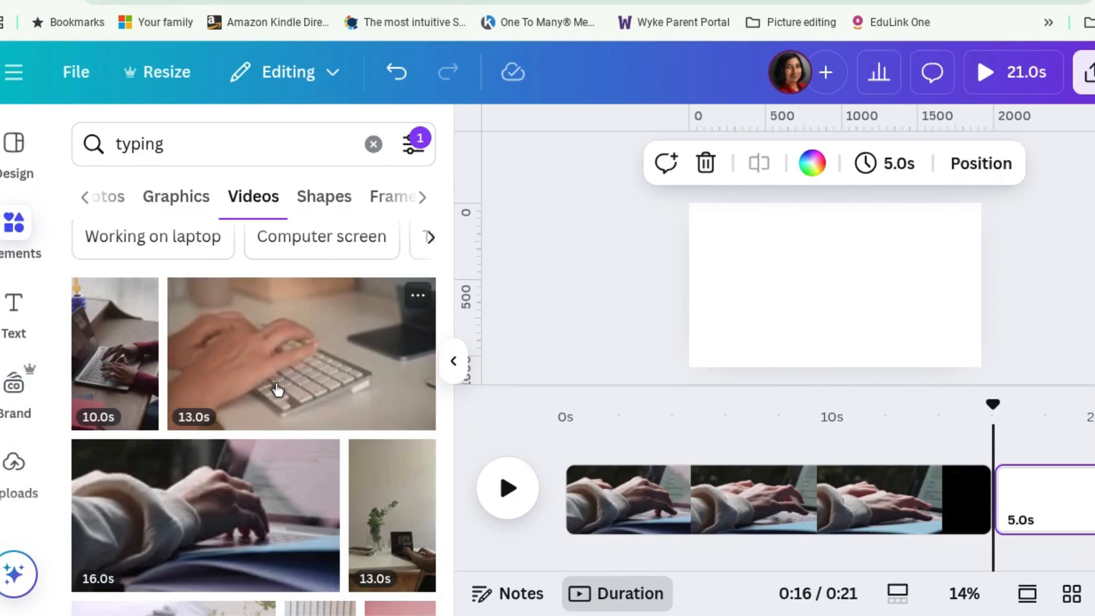
pyautogui.moveTo(276, 386)
pyautogui.mouseDown()
pyautogui.moveTo(431, 395)
pyautogui.moveTo(837, 511)
pyautogui.moveTo(961, 529)
pyautogui.moveTo(1069, 526)
pyautogui.mouseUp()
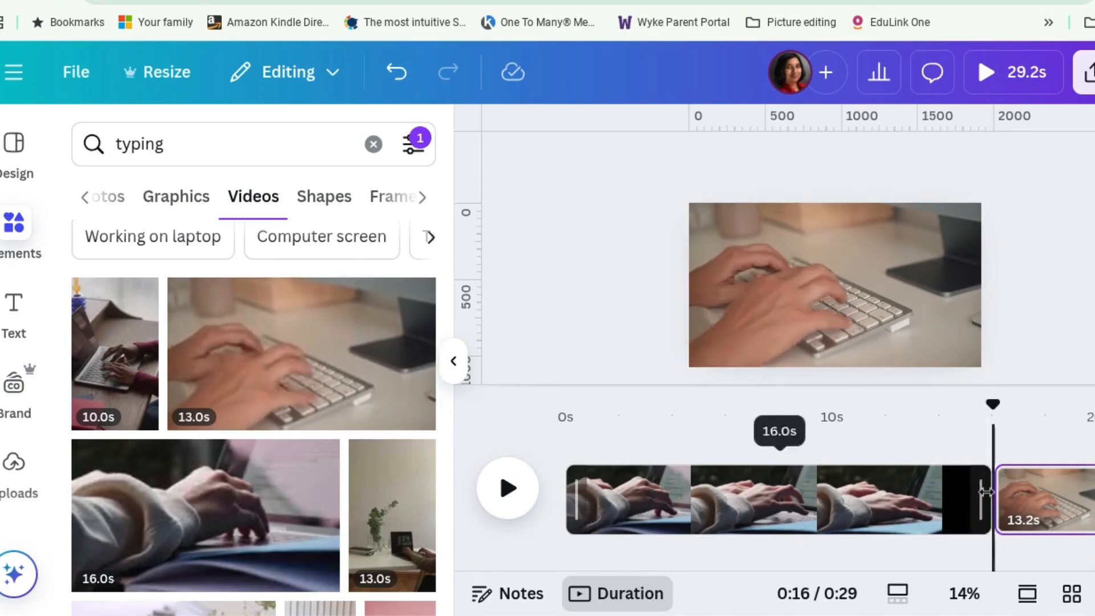
# Shorten the first page with the laptop typing clip to 5.0 seconds on the timeline
pyautogui.click(917, 506)
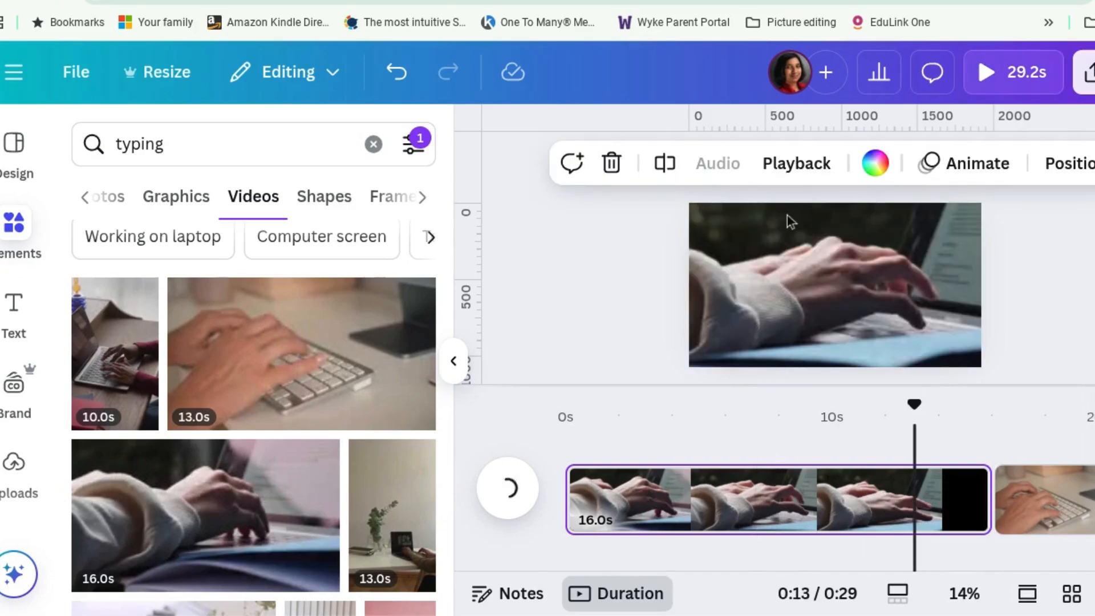
pyautogui.click(449, 363)
pyautogui.click(610, 166)
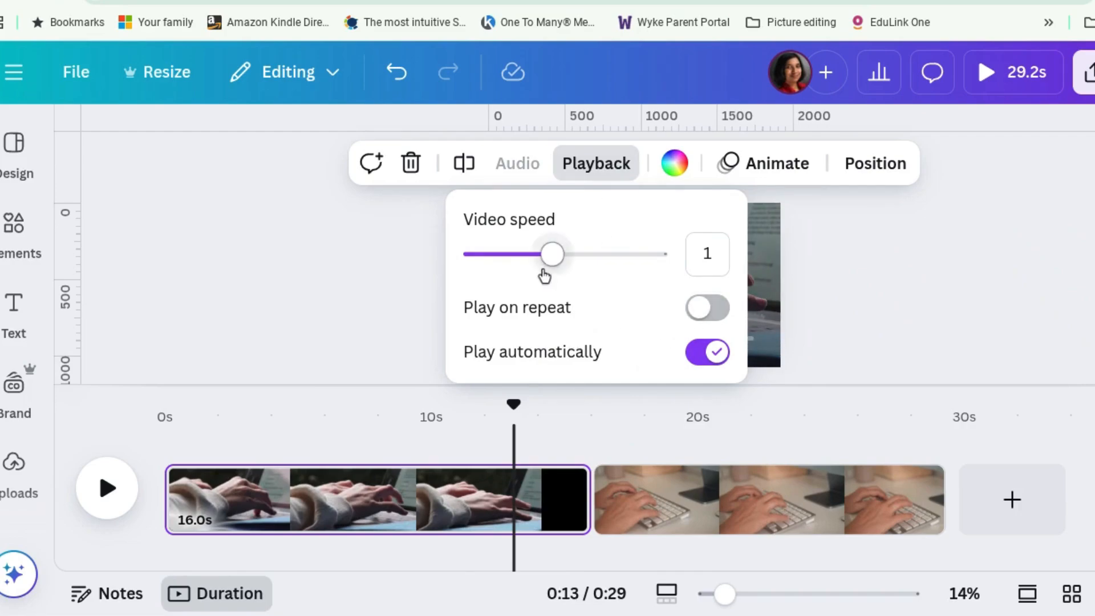
pyautogui.click(347, 281)
pyautogui.click(353, 522)
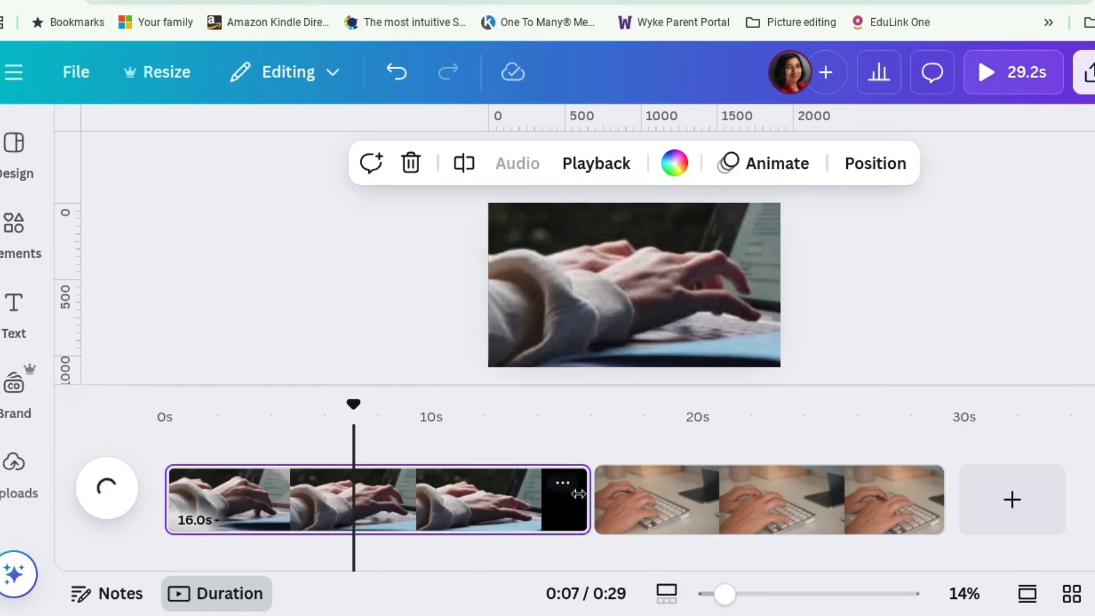
pyautogui.moveTo(410, 500); pyautogui.dragTo(287, 494)
# Trim the second clip at its end and its start down to 5.0 seconds
pyautogui.click(455, 519)
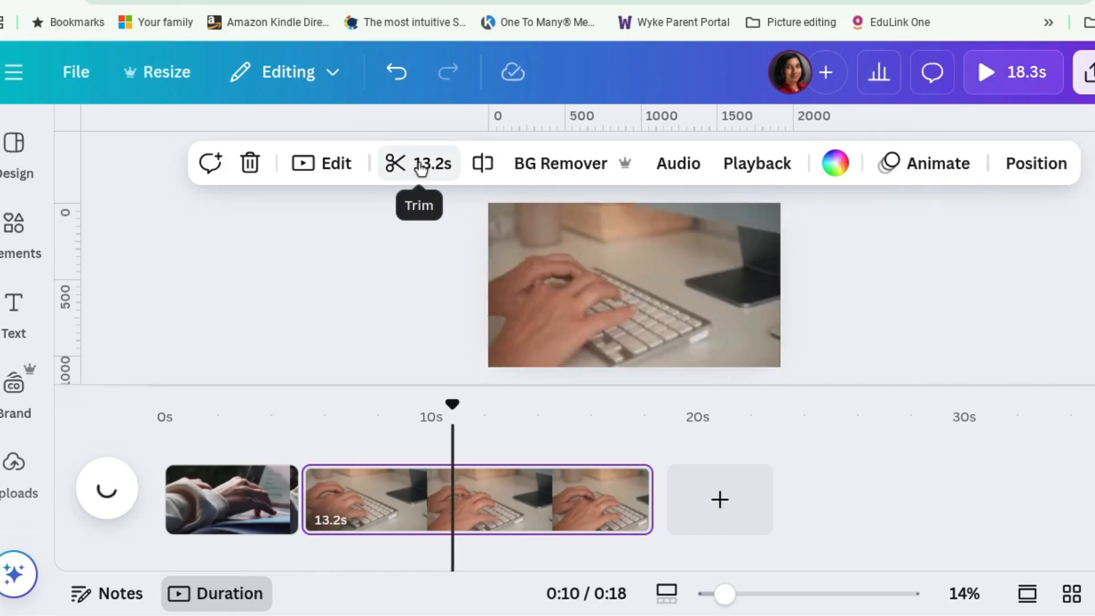
pyautogui.click(421, 165)
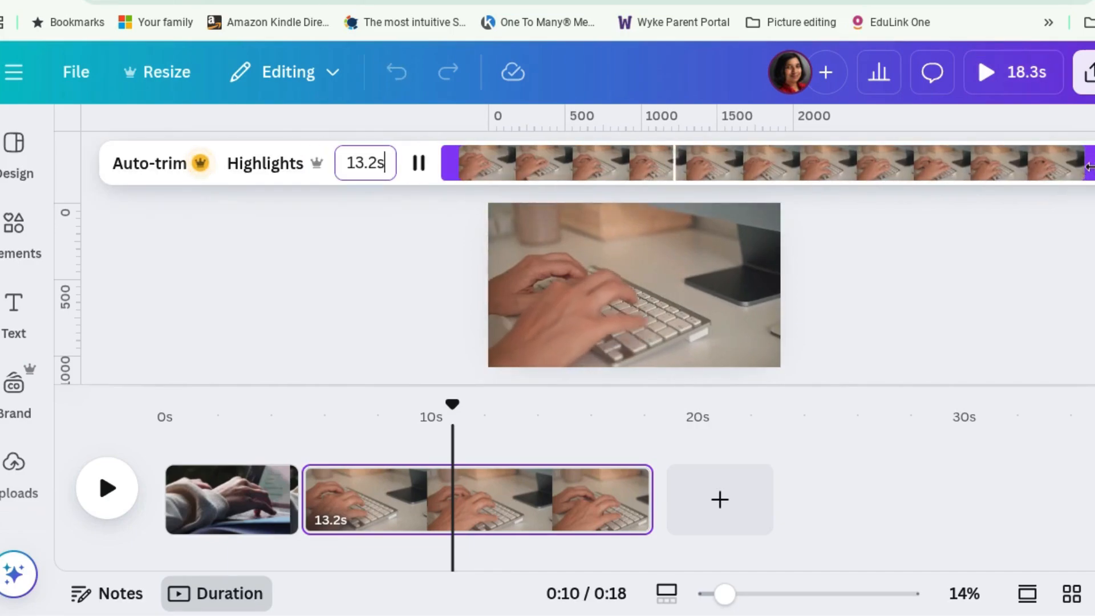
pyautogui.moveTo(1088, 166); pyautogui.dragTo(732, 171)
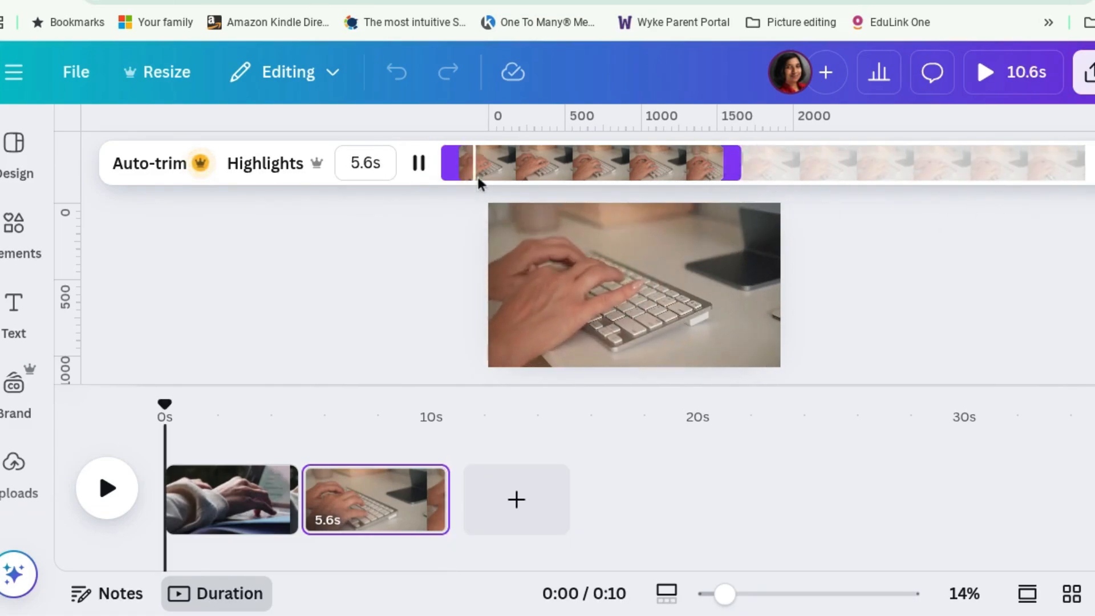
pyautogui.moveTo(450, 165); pyautogui.dragTo(473, 167)
pyautogui.click(1094, 164)
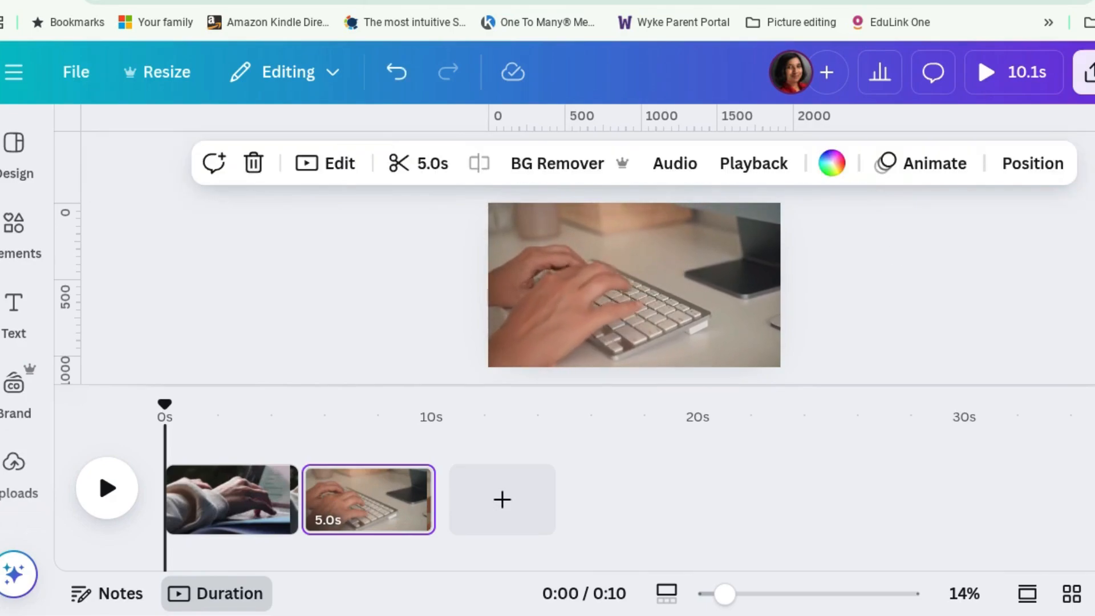
# Add a Dissolve transition between the laptop typing clip and the keyboard typing clip
pyautogui.click(236, 484)
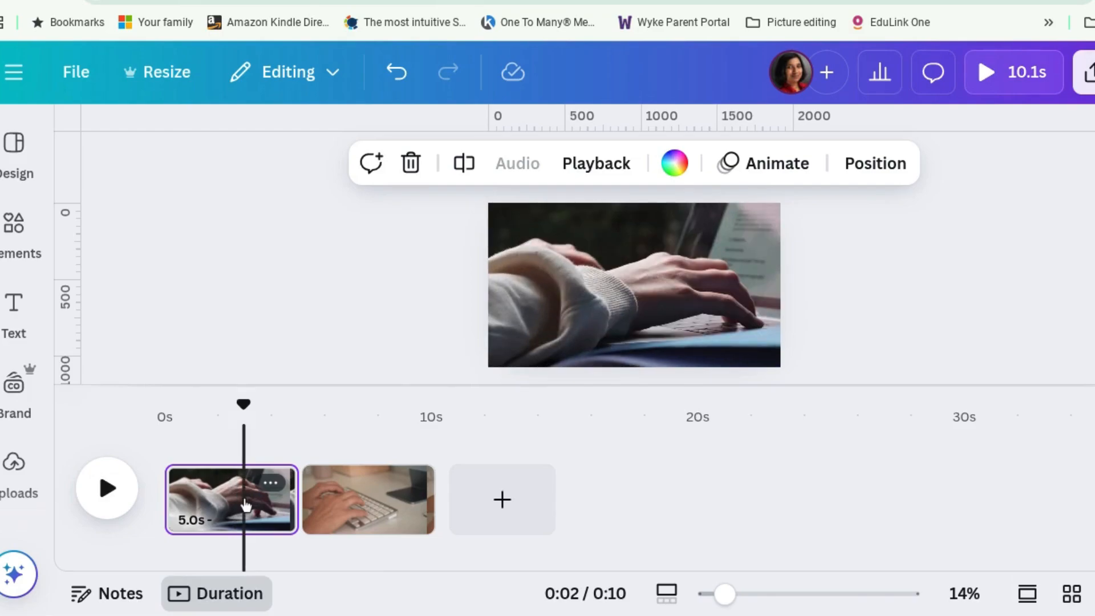
pyautogui.click(380, 494)
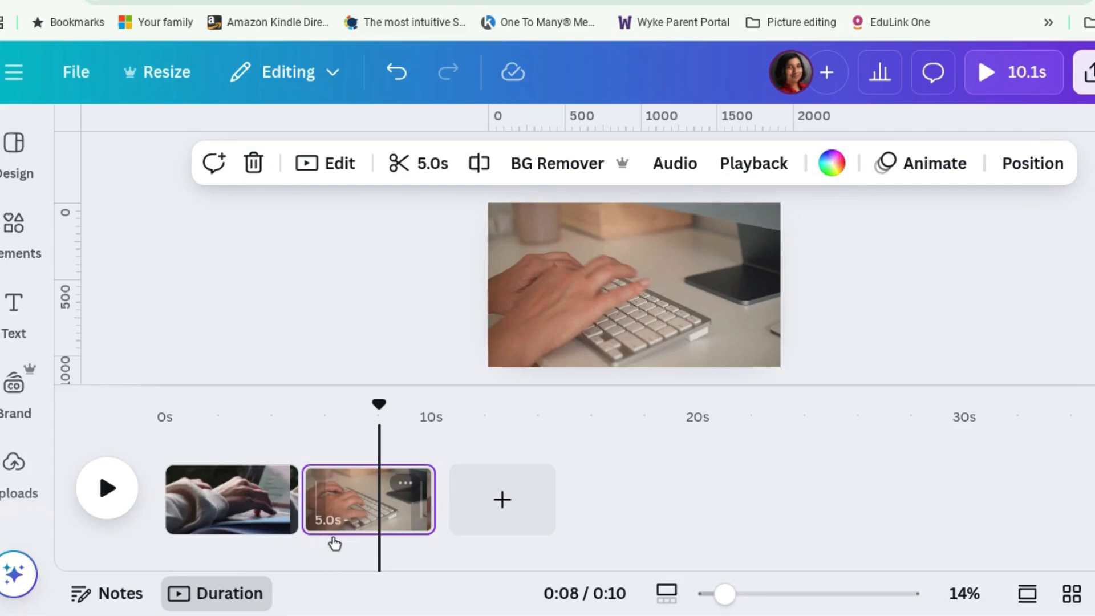
pyautogui.click(253, 512)
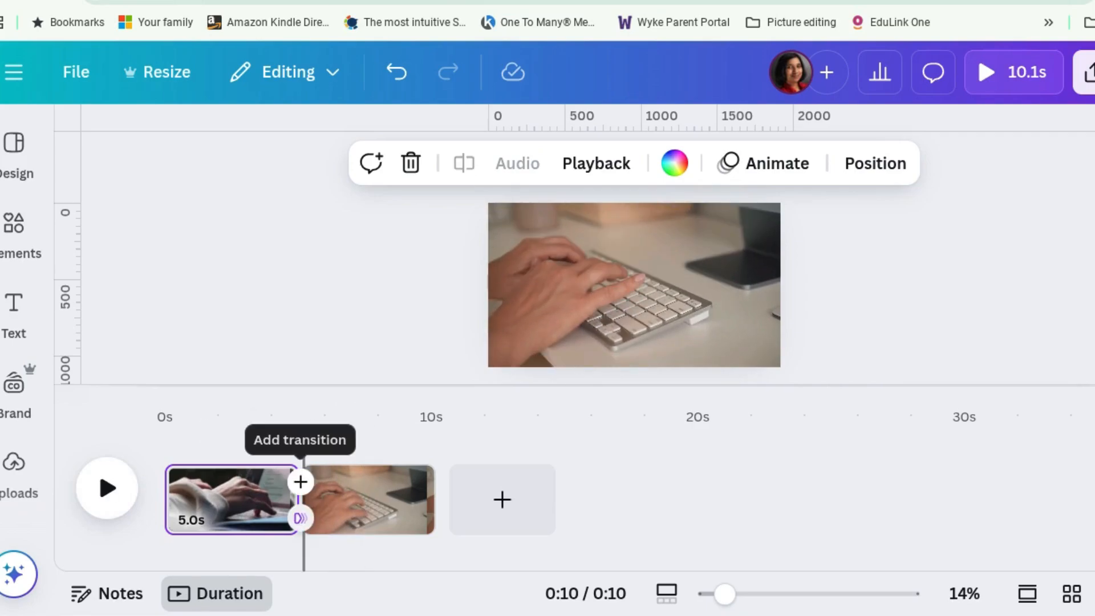
pyautogui.click(301, 519)
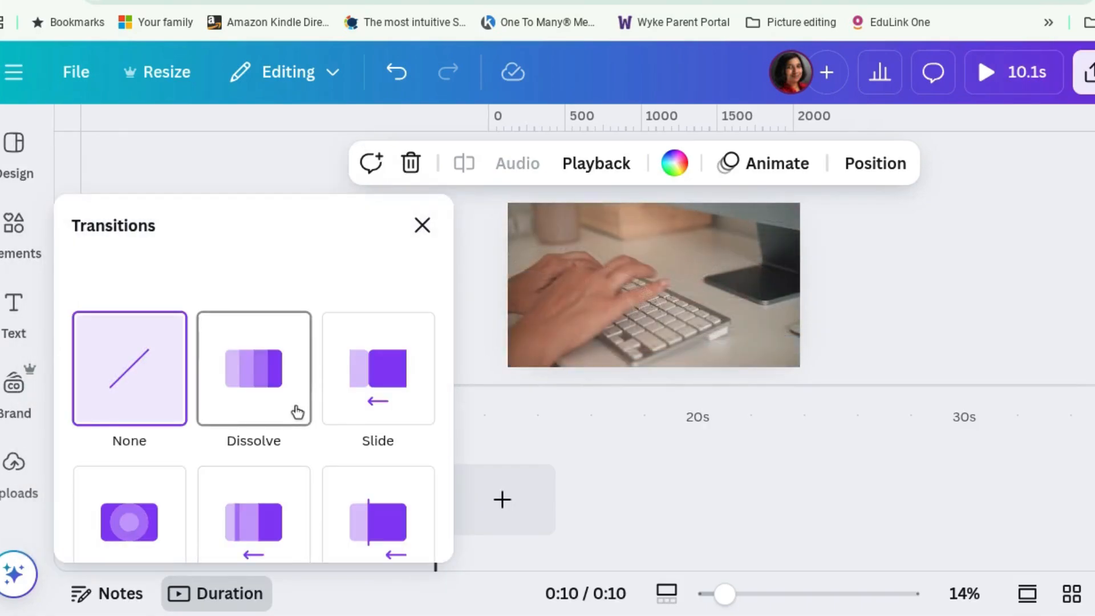
pyautogui.scroll(-3, 294, 415)
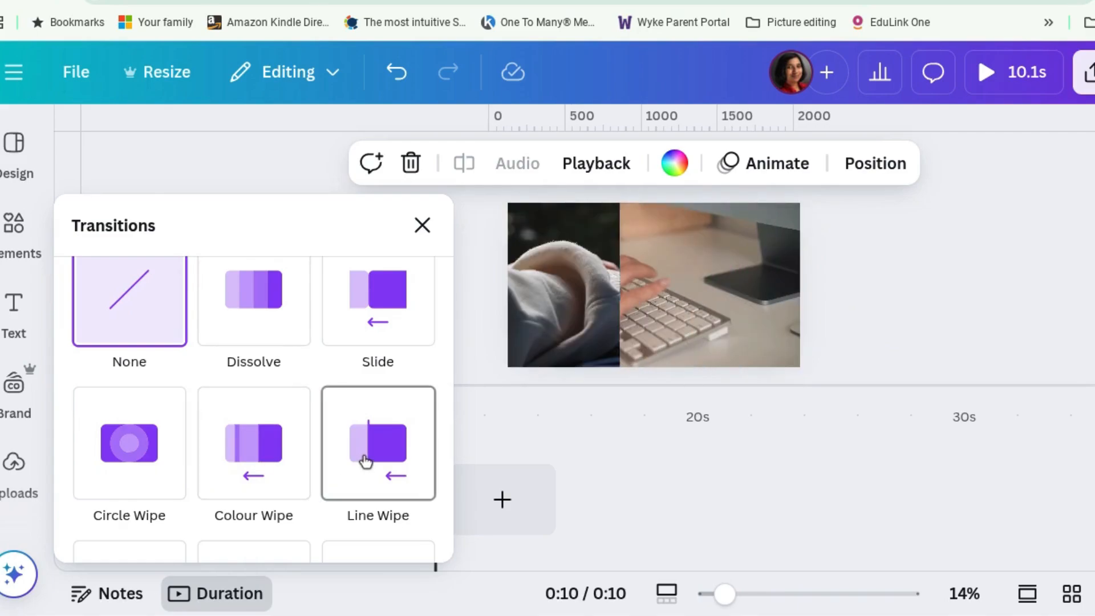
pyautogui.scroll(-2, 366, 461)
pyautogui.scroll(-2, 366, 461)
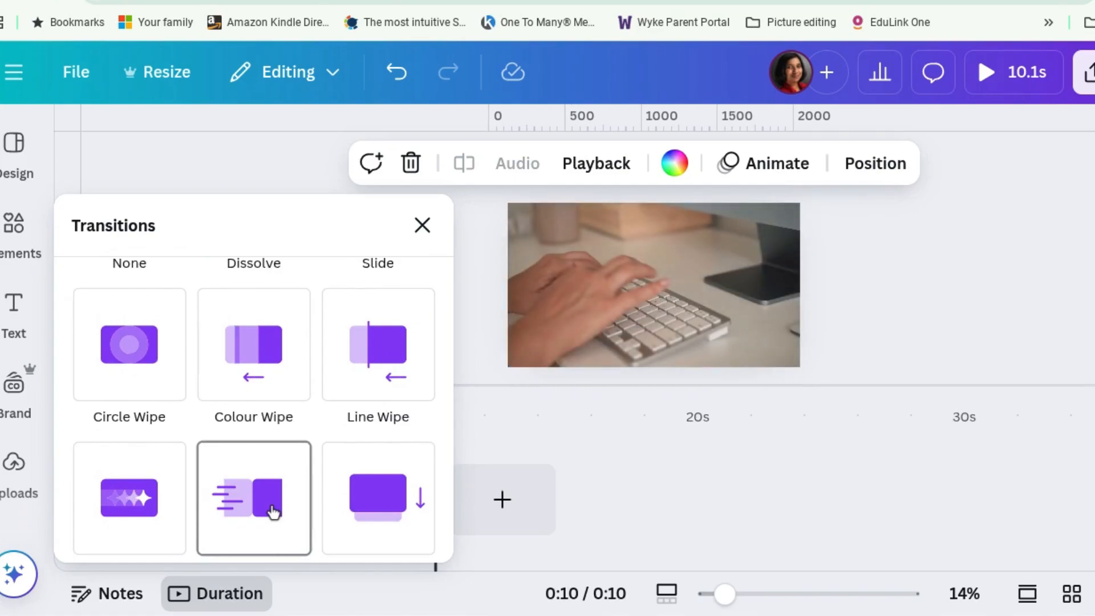
pyautogui.scroll(-1, 273, 512)
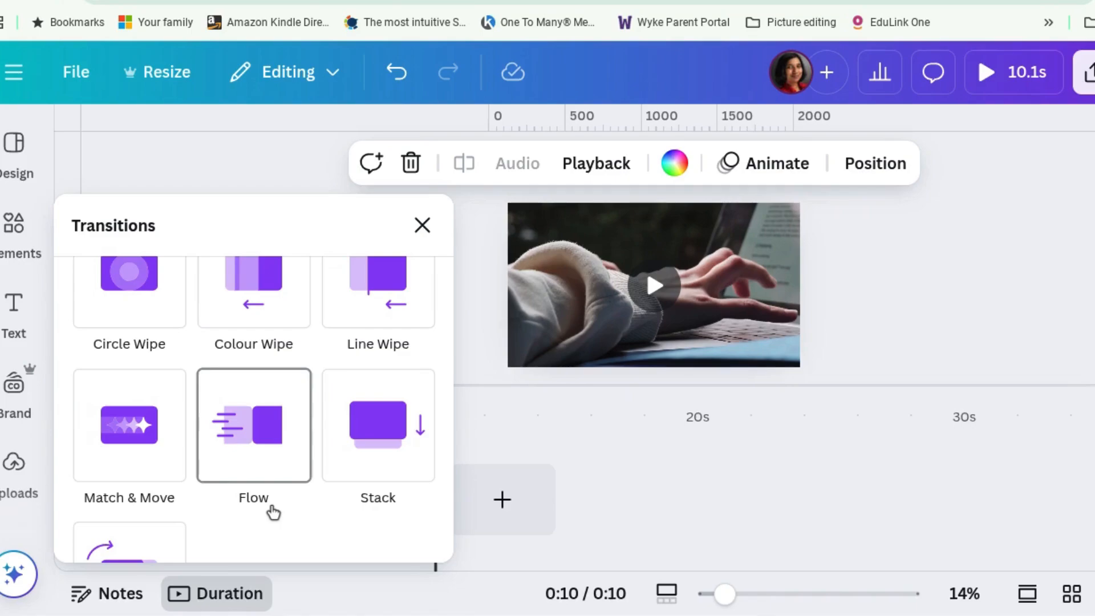
pyautogui.scroll(2, 273, 511)
pyautogui.scroll(-2, 342, 510)
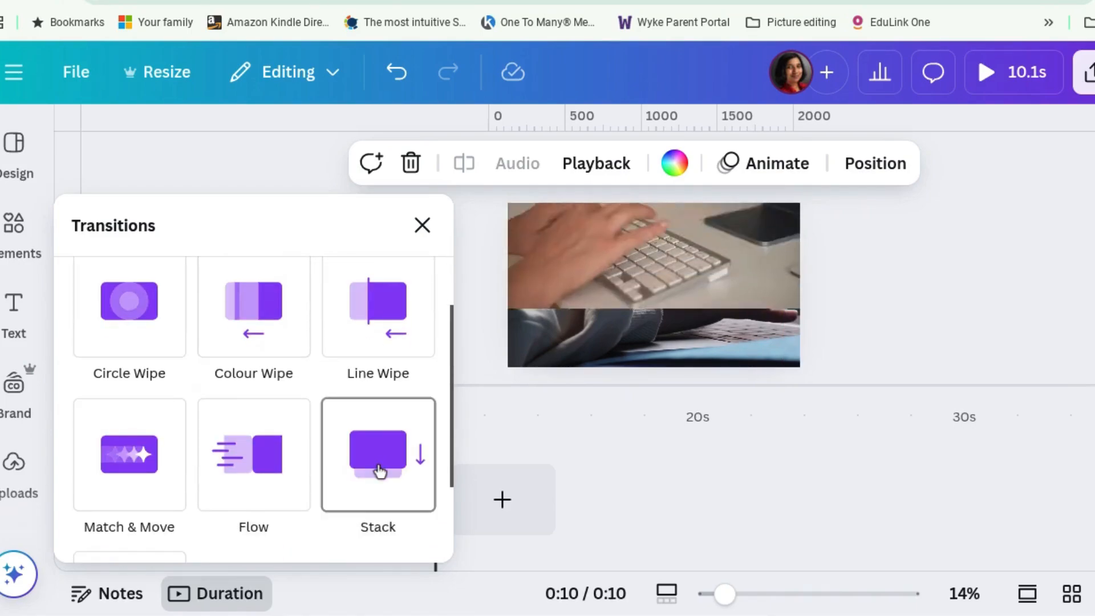
pyautogui.scroll(3, 273, 447)
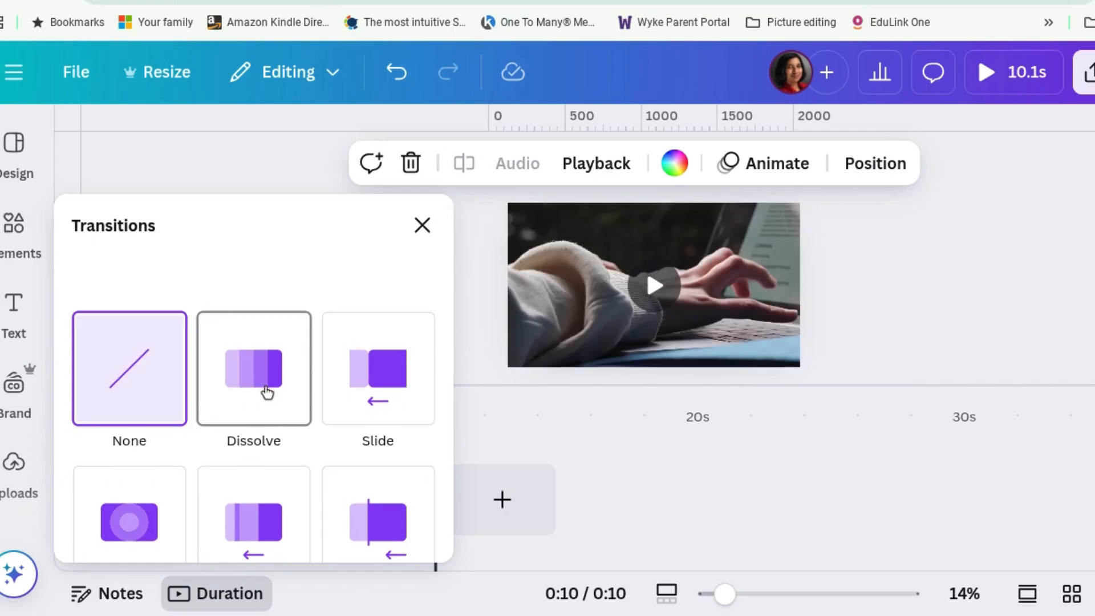
pyautogui.click(266, 392)
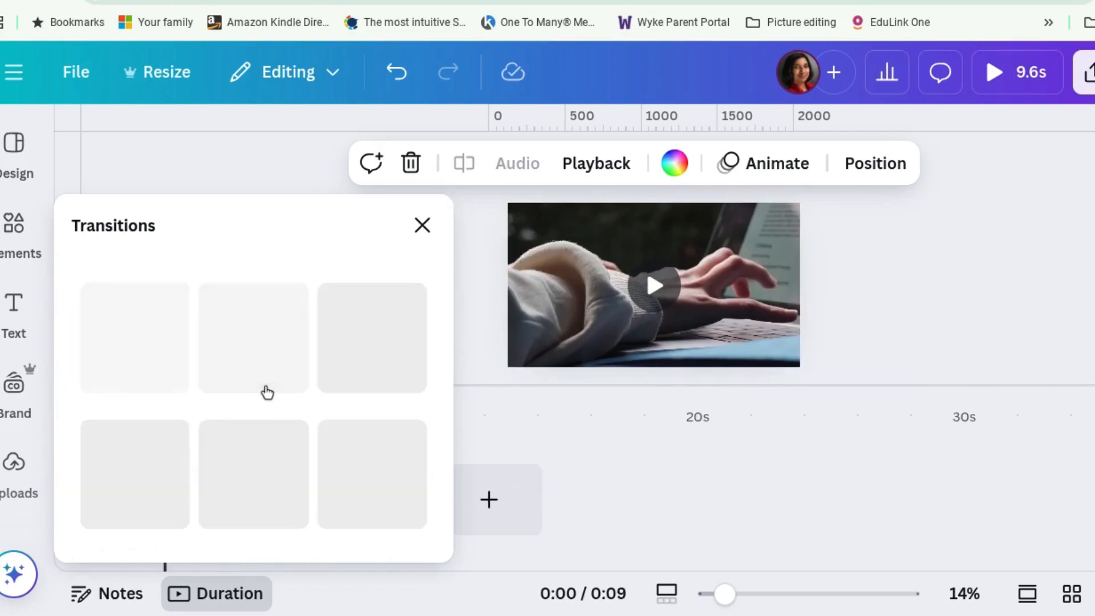
pyautogui.scroll(-1, 271, 408)
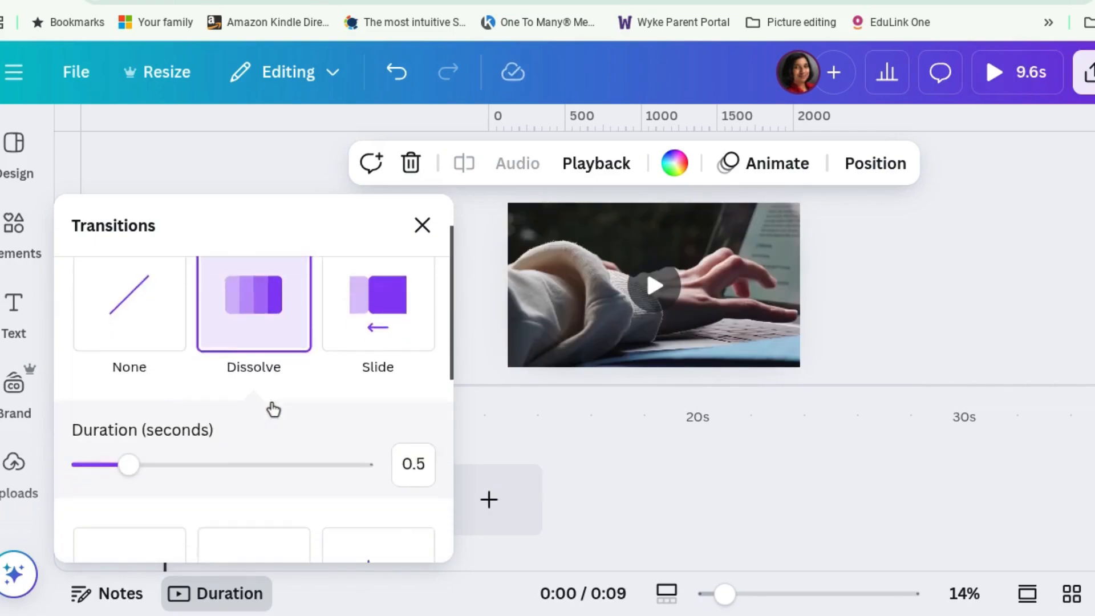
pyautogui.scroll(-2, 274, 409)
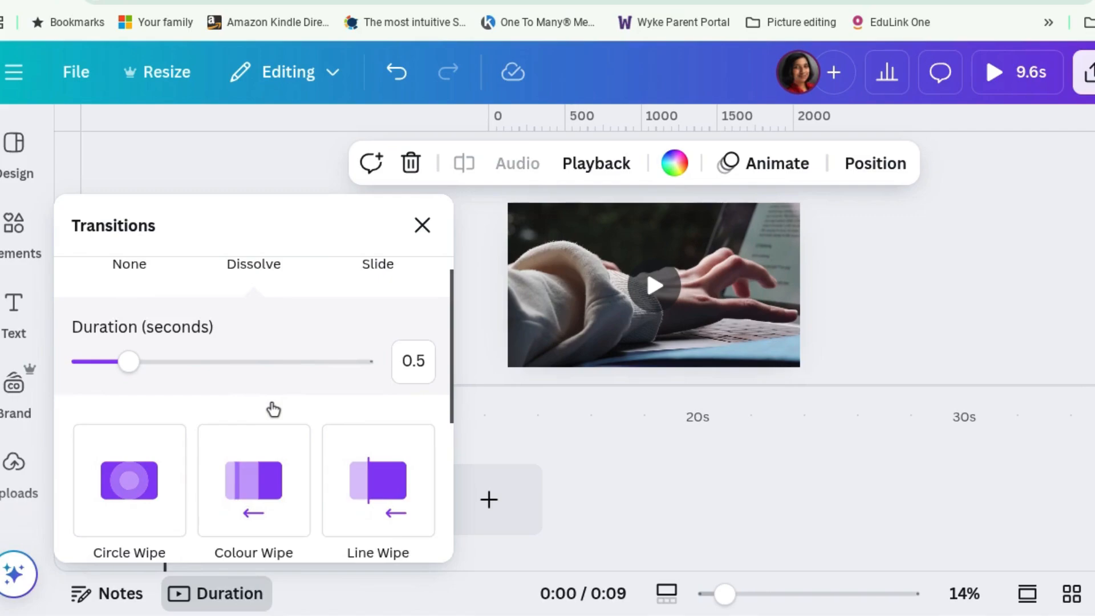
pyautogui.scroll(-1, 272, 408)
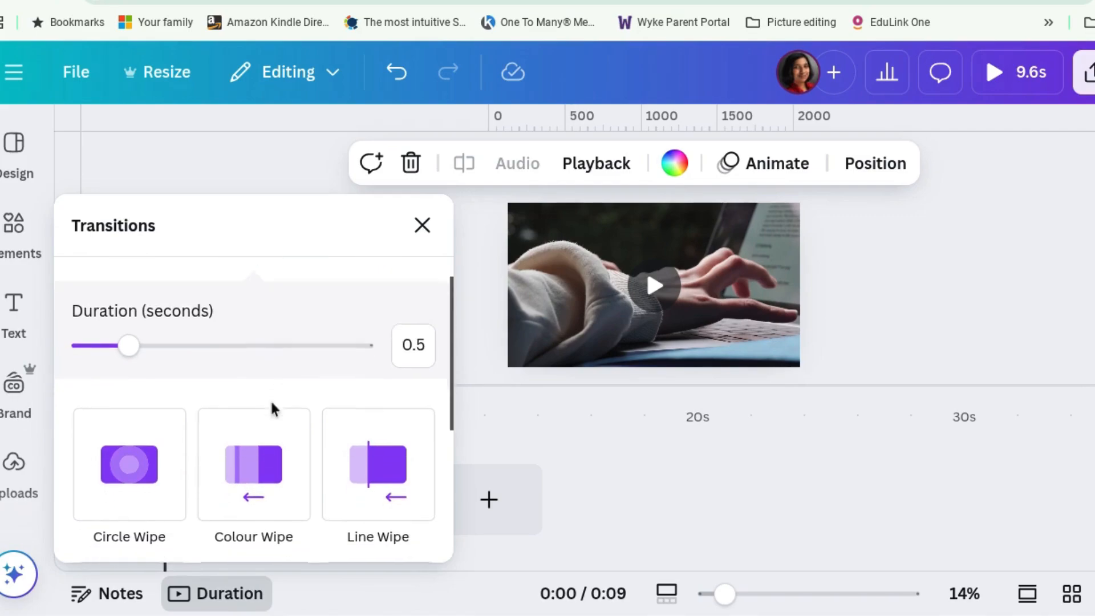
pyautogui.scroll(-2, 227, 388)
pyautogui.scroll(-2, 229, 398)
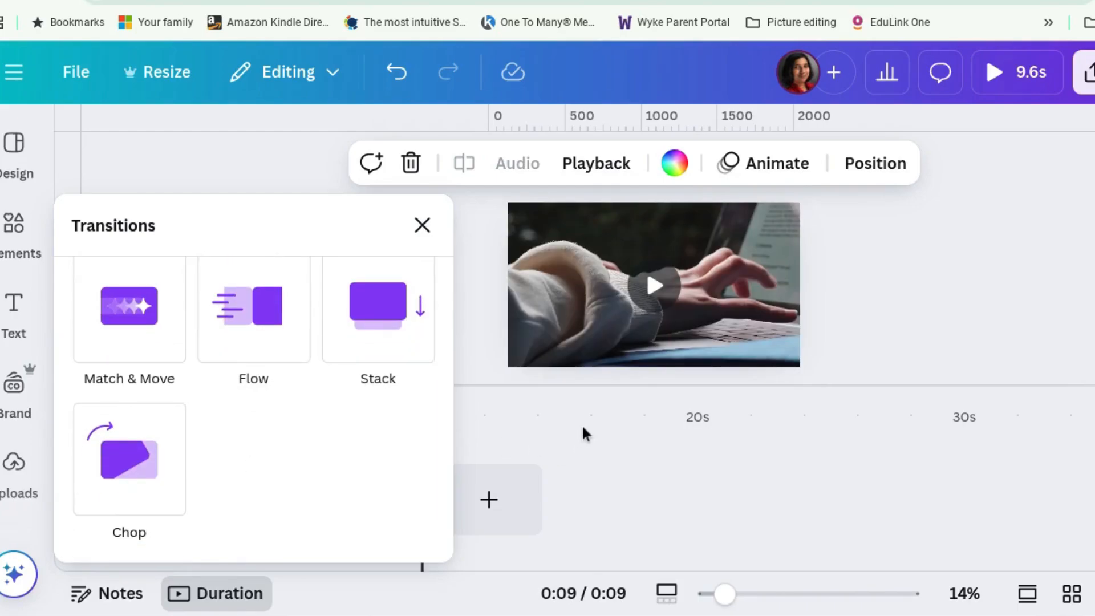
# Play back the video to preview the Dissolve transition between the two clips
pyautogui.click(483, 409)
pyautogui.click(108, 489)
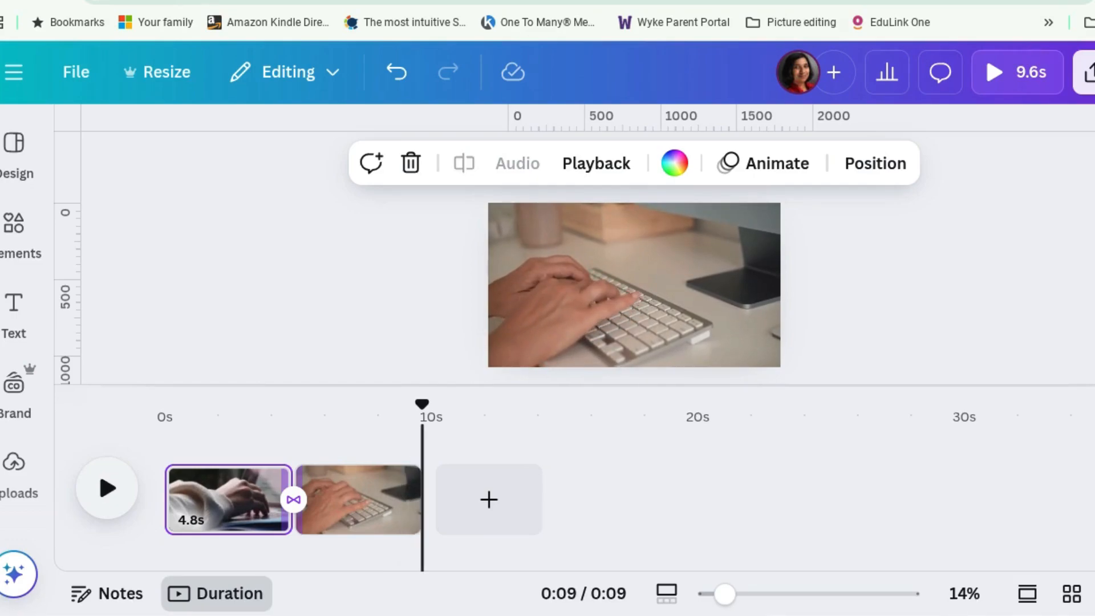
pyautogui.click(14, 462)
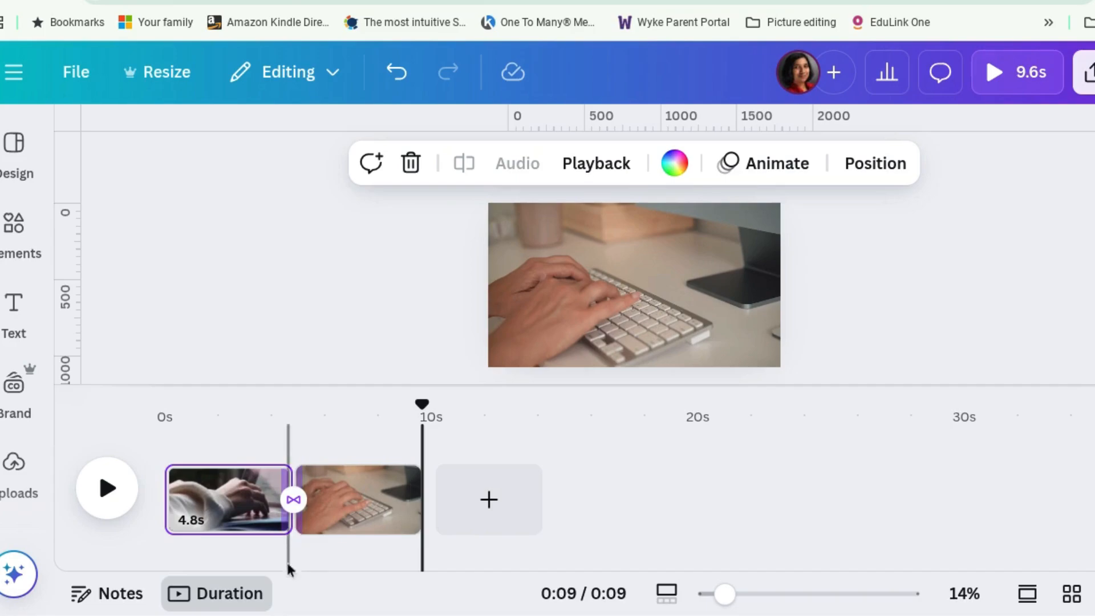
# Undo the Dissolve transition and insert a blank page between the laptop typing clip and the keyboard typing clip
pyautogui.click(294, 499)
pyautogui.click(420, 224)
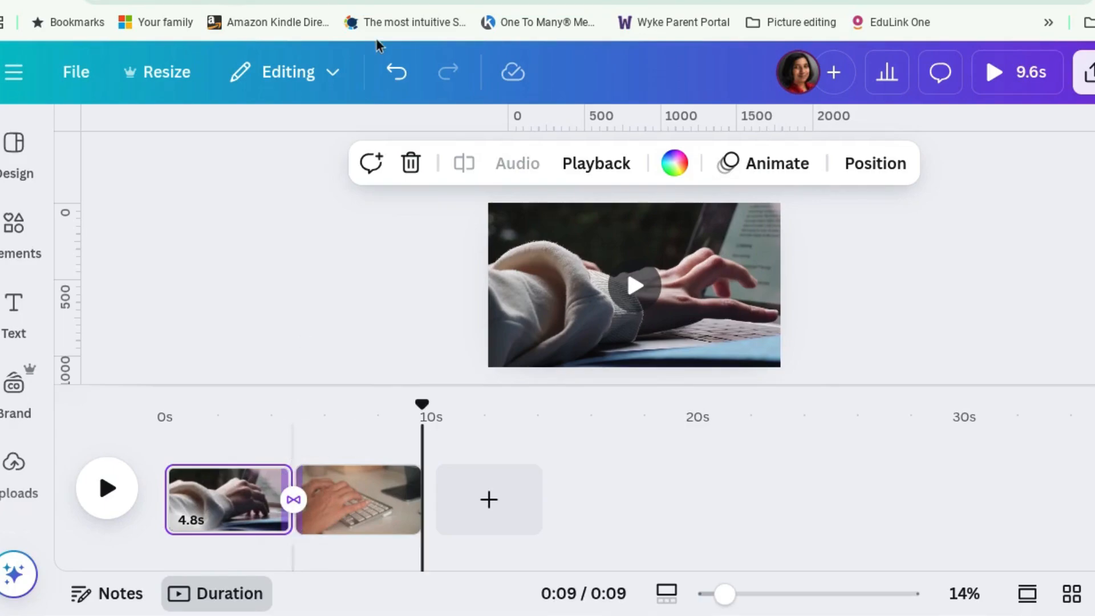
pyautogui.click(391, 72)
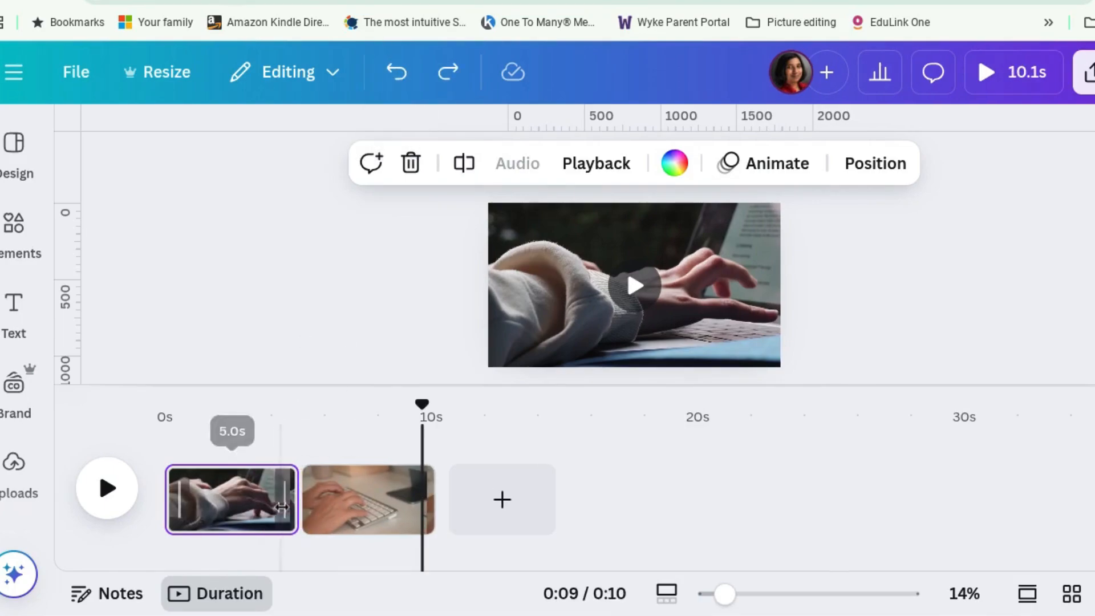
pyautogui.click(300, 482)
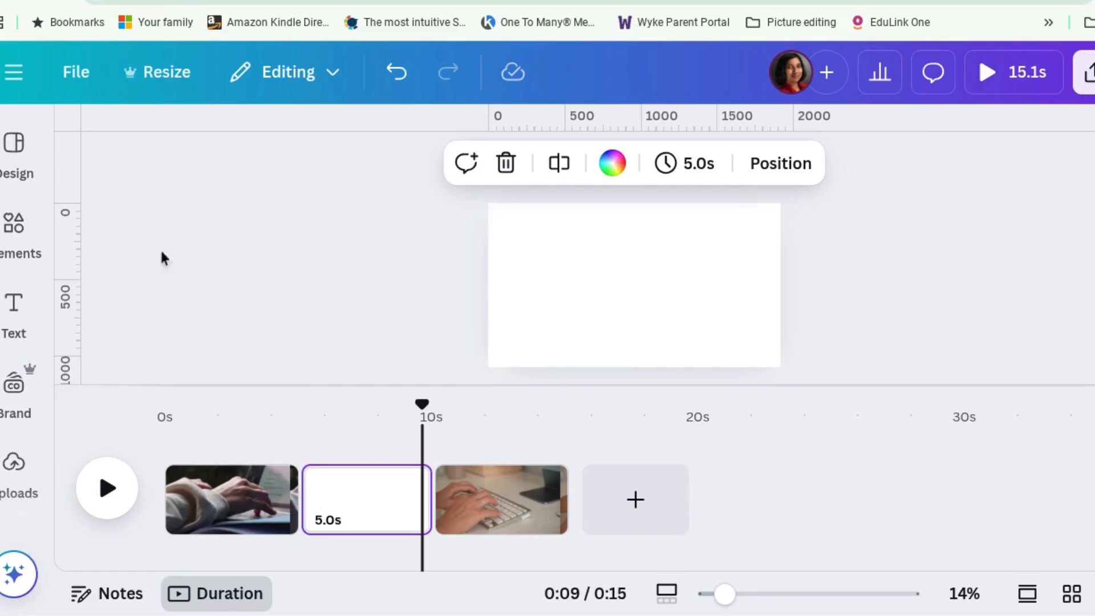
# Search the elements for "abstract liquid ink transition" and browse the video results for a suitable transition clip
pyautogui.click(10, 231)
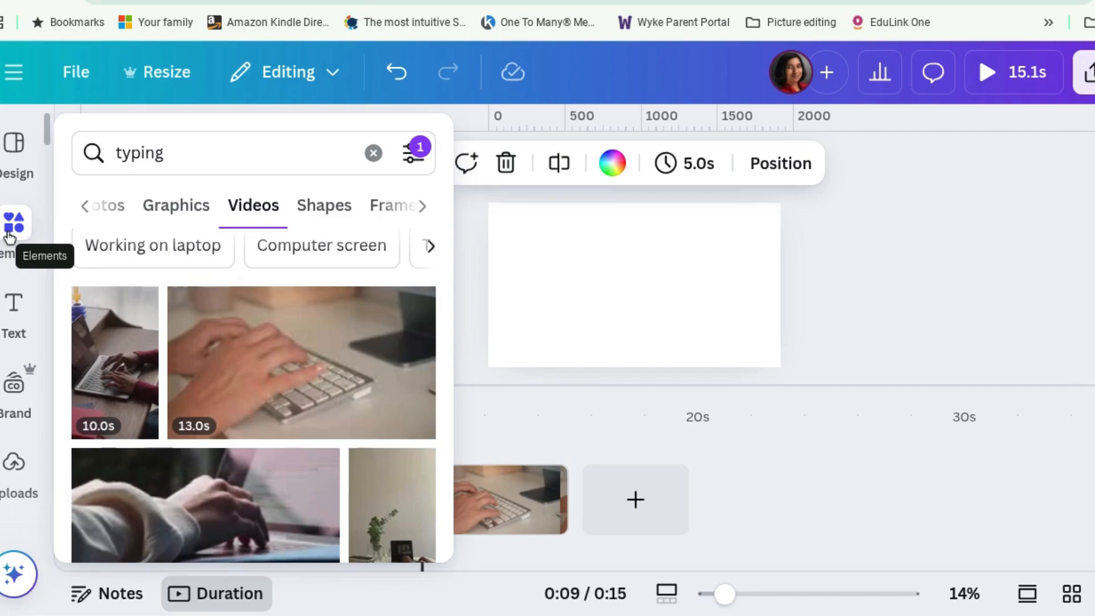
pyautogui.click(369, 154)
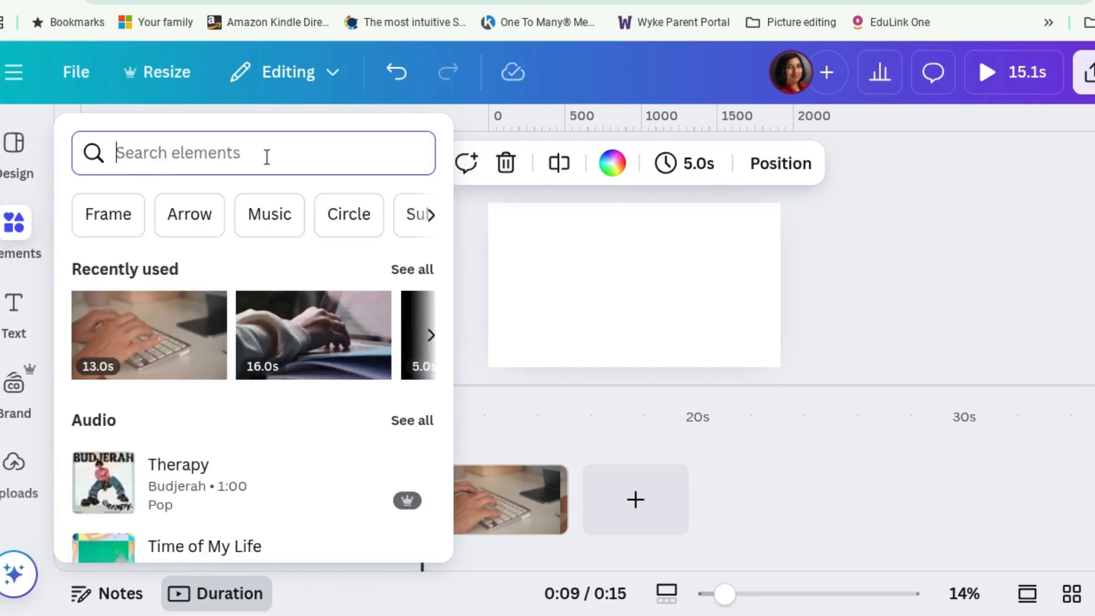
pyautogui.write('li')
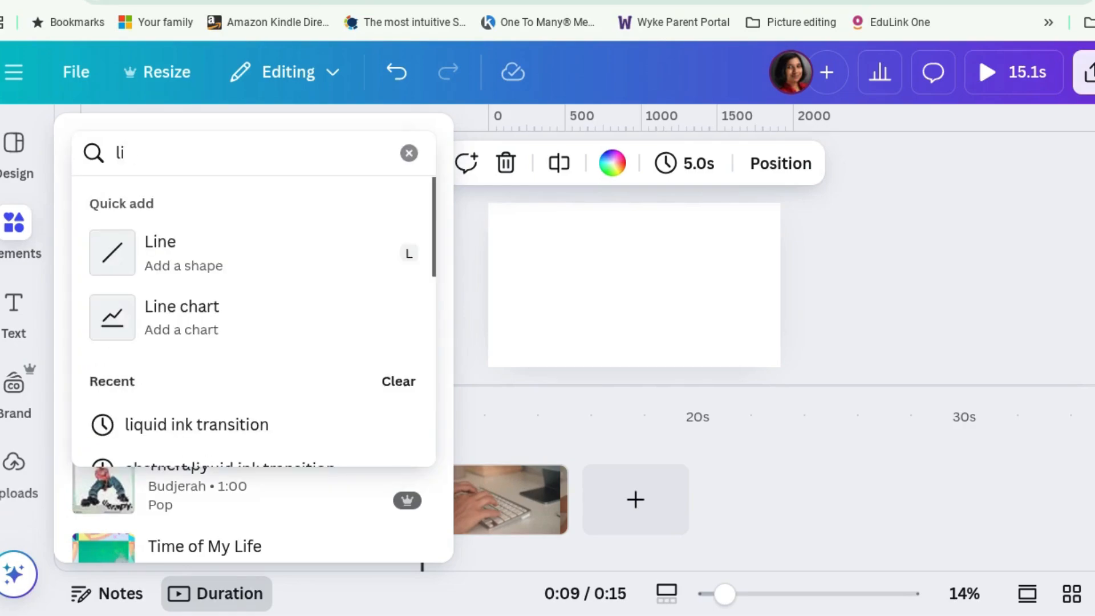
pyautogui.write('qui')
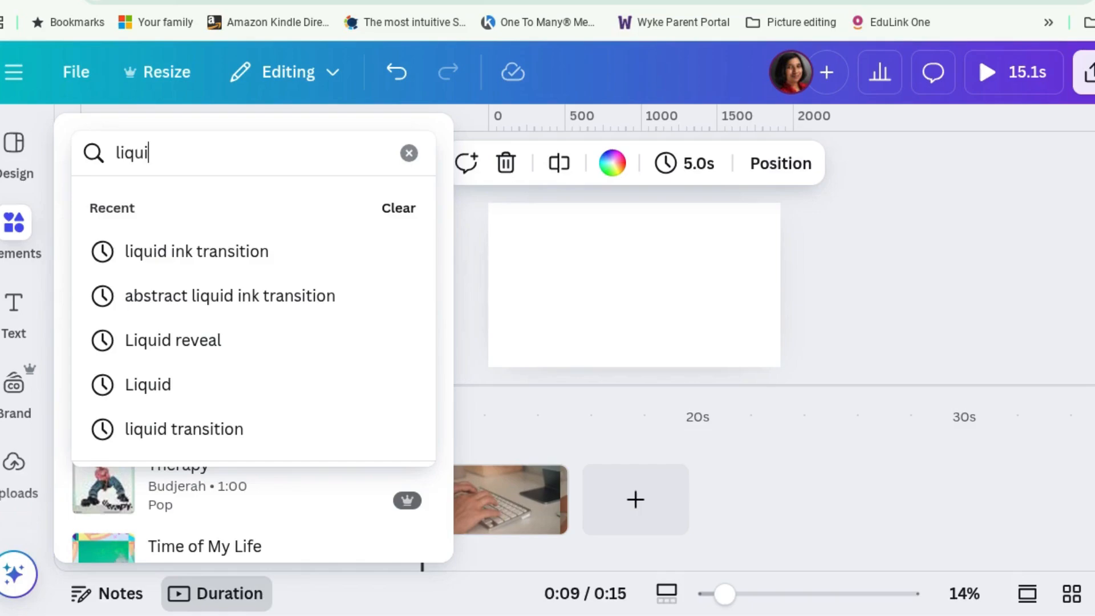
pyautogui.click(268, 296)
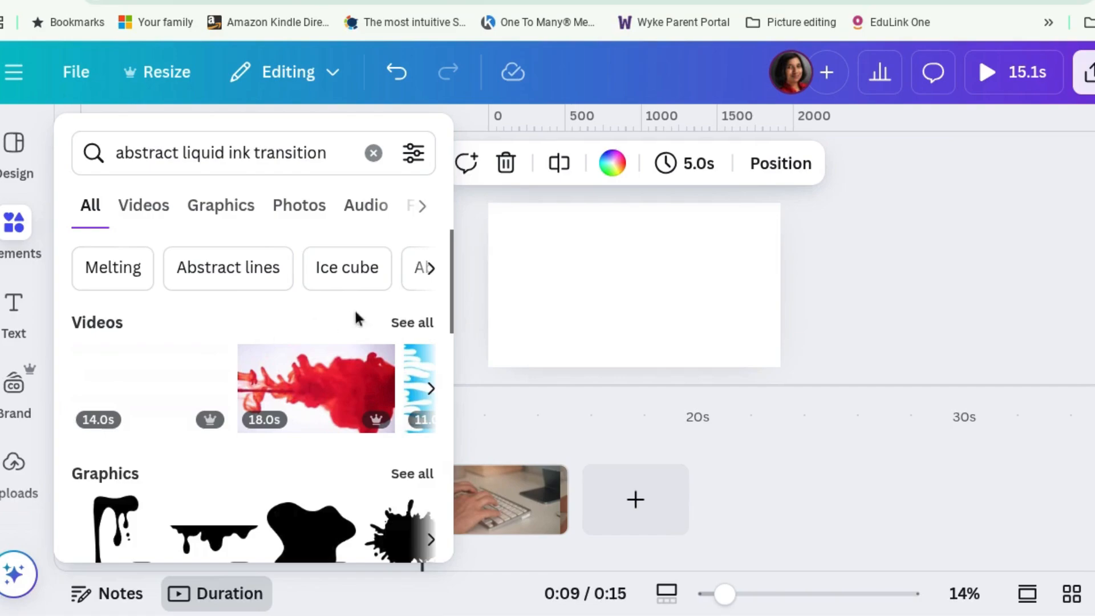
pyautogui.click(432, 324)
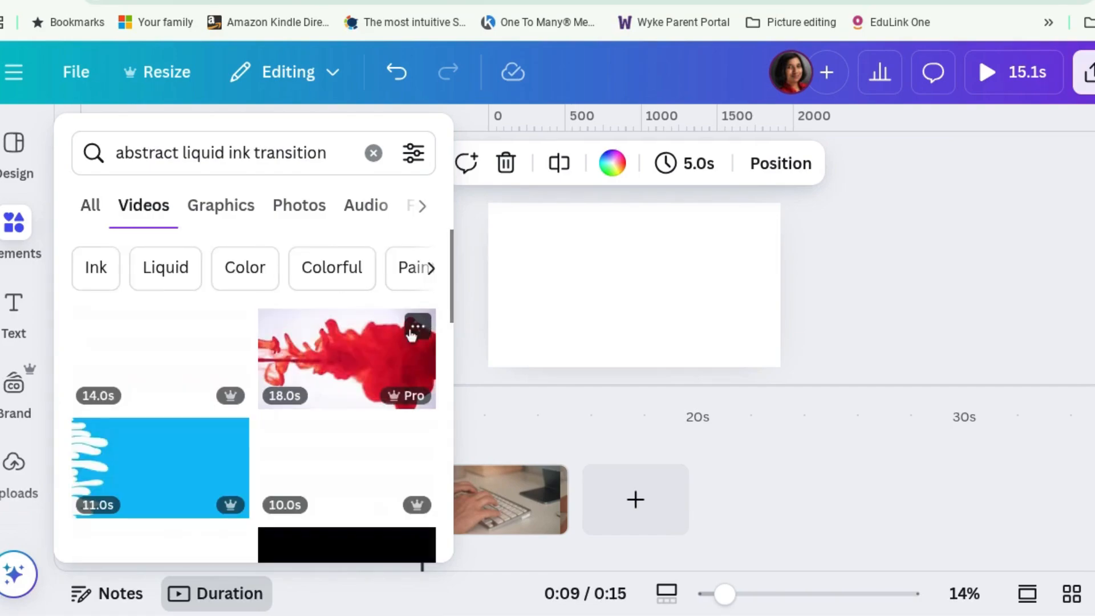
pyautogui.moveTo(142, 494)
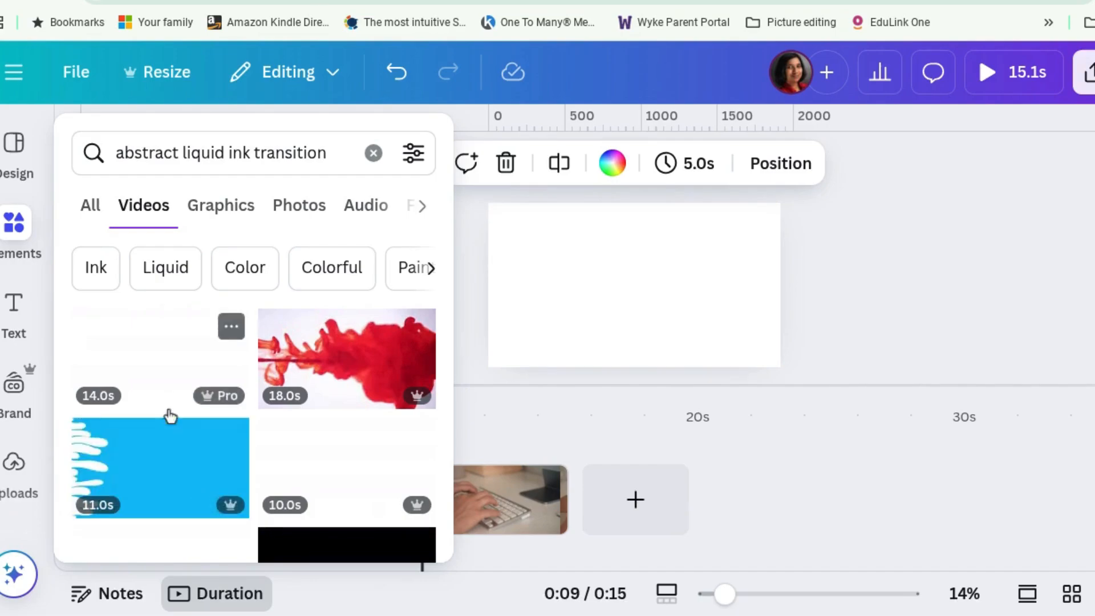
pyautogui.scroll(-1, 257, 422)
pyautogui.scroll(-2, 286, 433)
pyautogui.moveTo(140, 448)
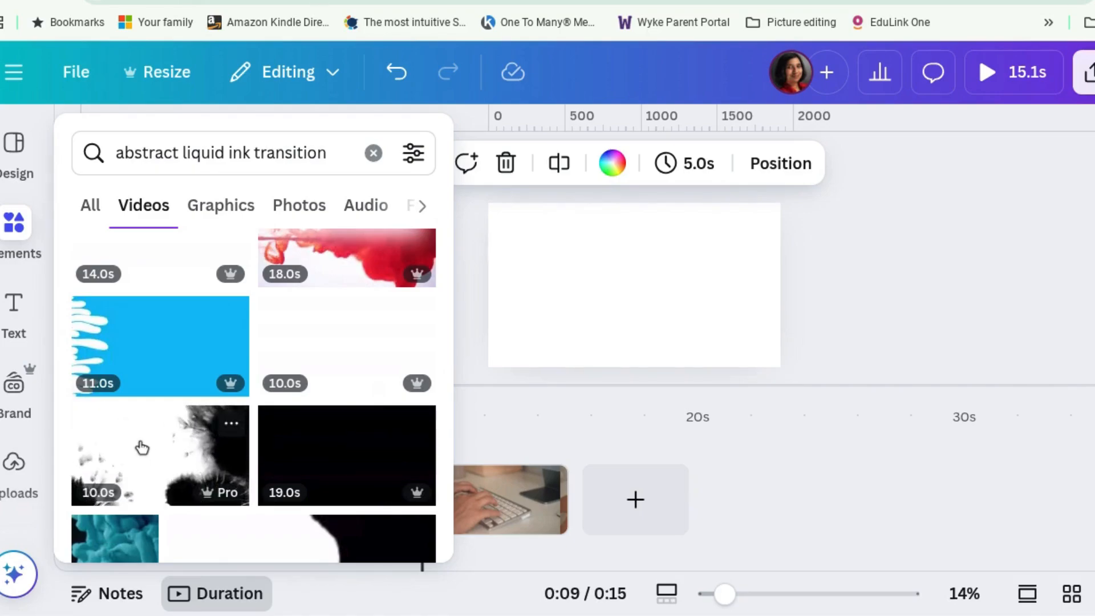
pyautogui.scroll(-2, 140, 444)
pyautogui.moveTo(188, 456)
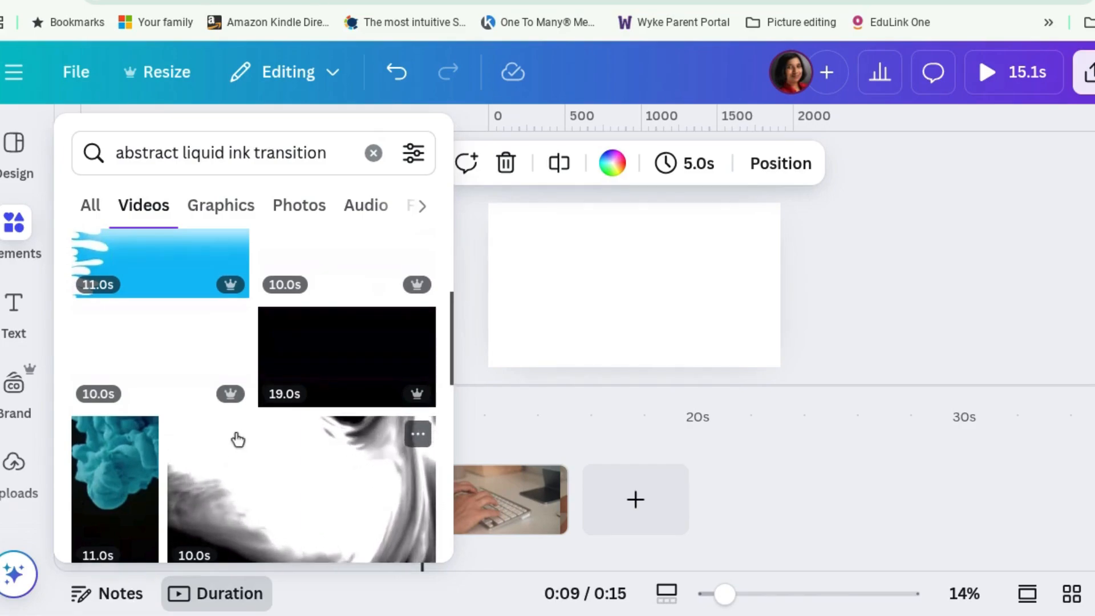
pyautogui.scroll(4, 237, 440)
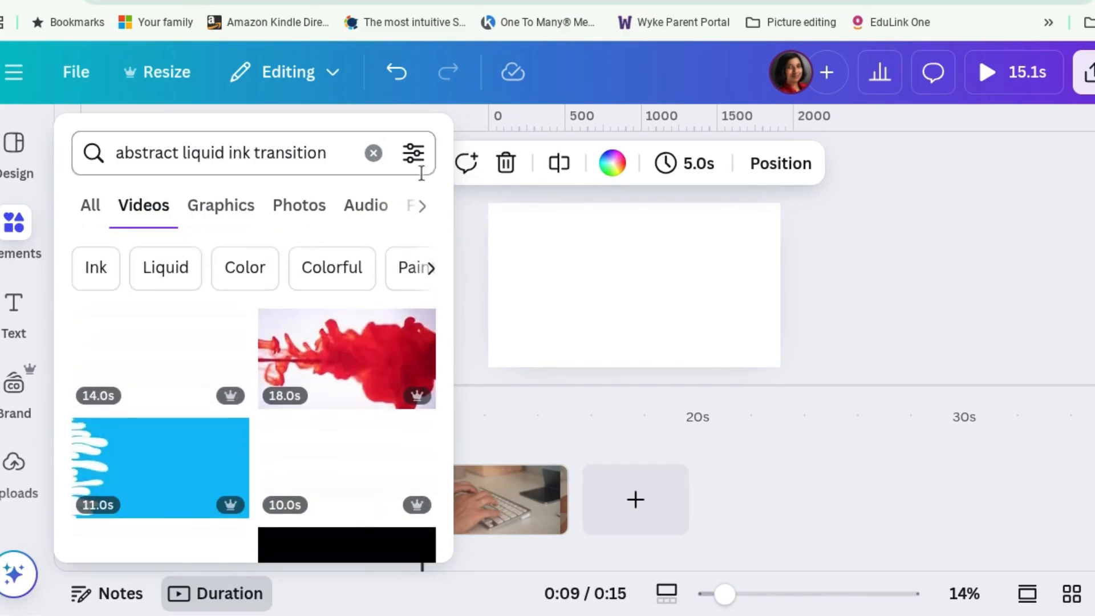
# Add the recently used 5.0-second black transition video to the blank page and enlarge it beyond the page edges
pyautogui.click(372, 154)
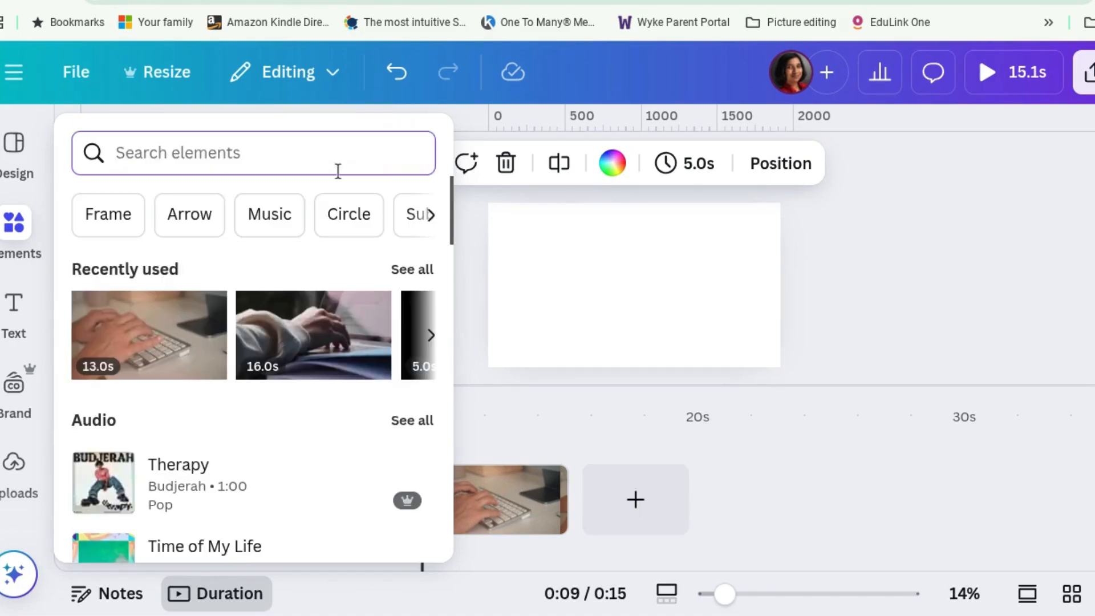
pyautogui.click(432, 337)
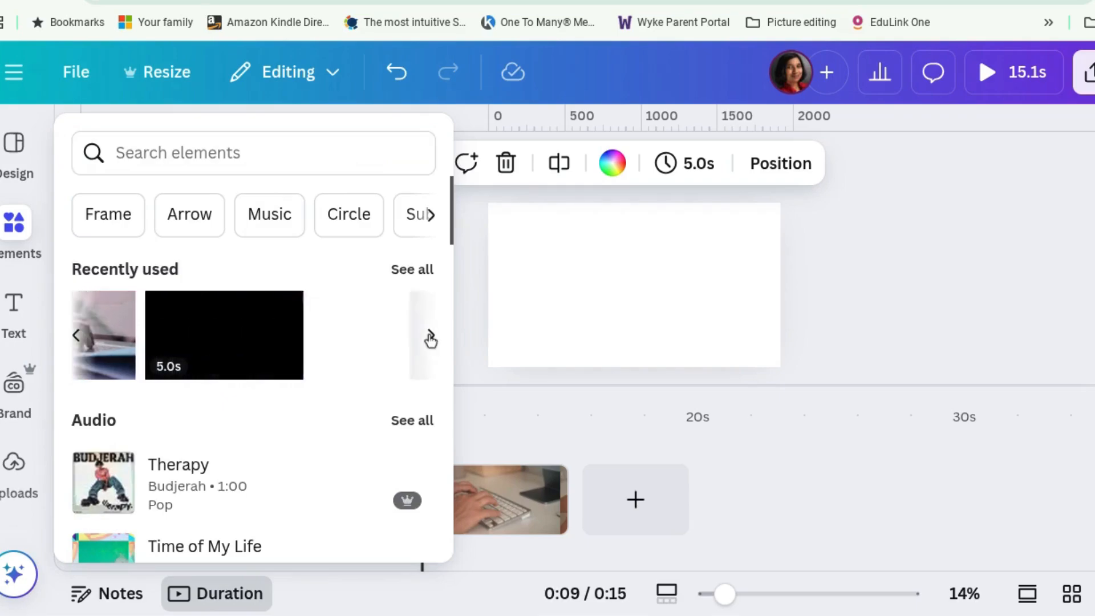
pyautogui.click(160, 345)
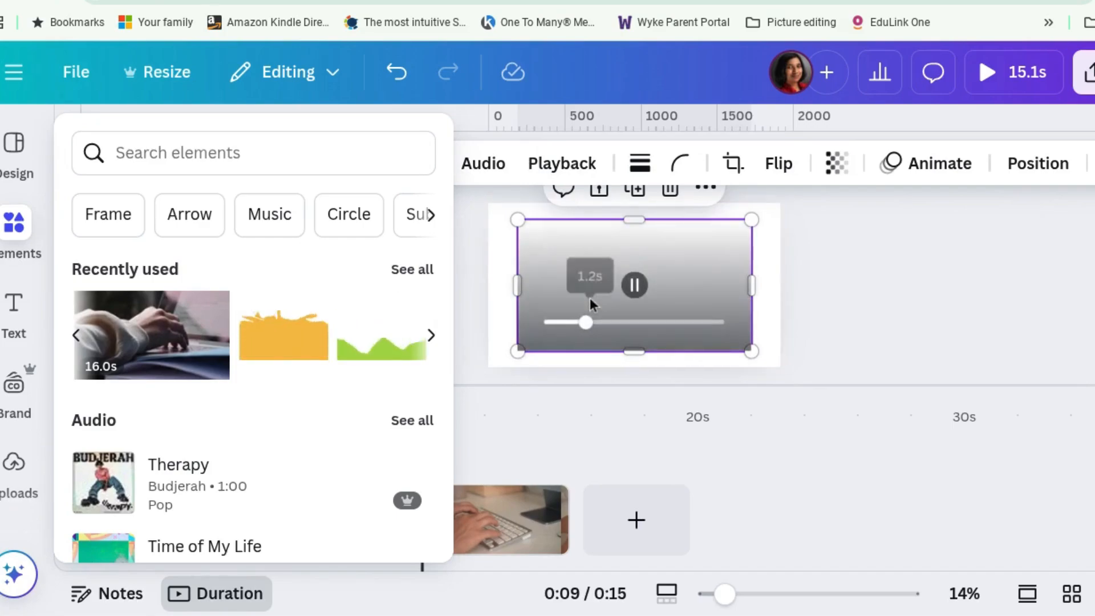
pyautogui.click(590, 297)
pyautogui.moveTo(520, 221); pyautogui.dragTo(472, 194)
pyautogui.moveTo(750, 349); pyautogui.dragTo(811, 367)
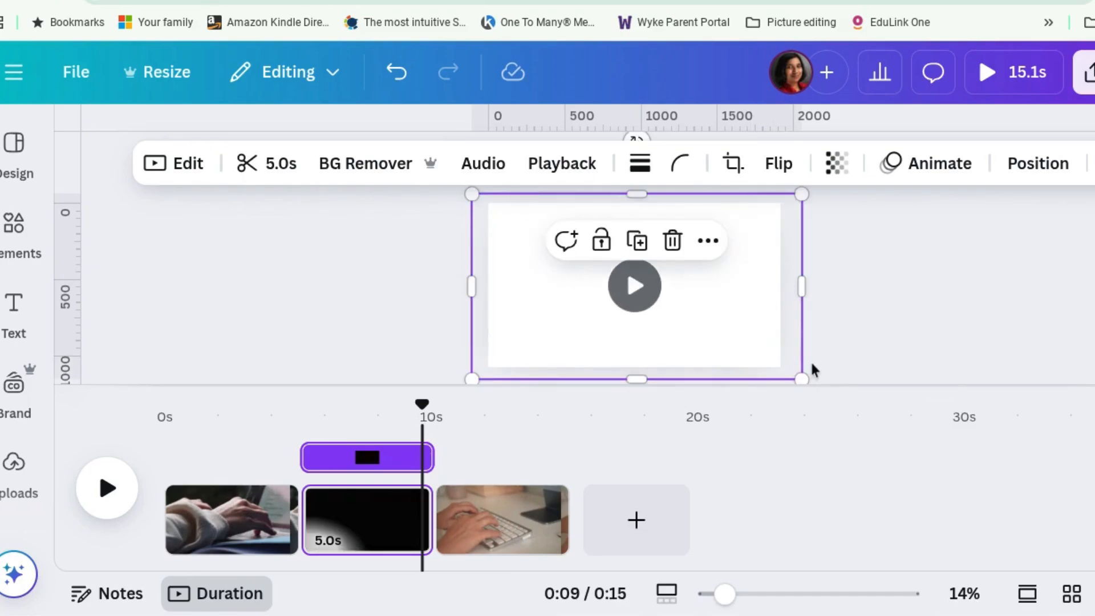
pyautogui.click(402, 340)
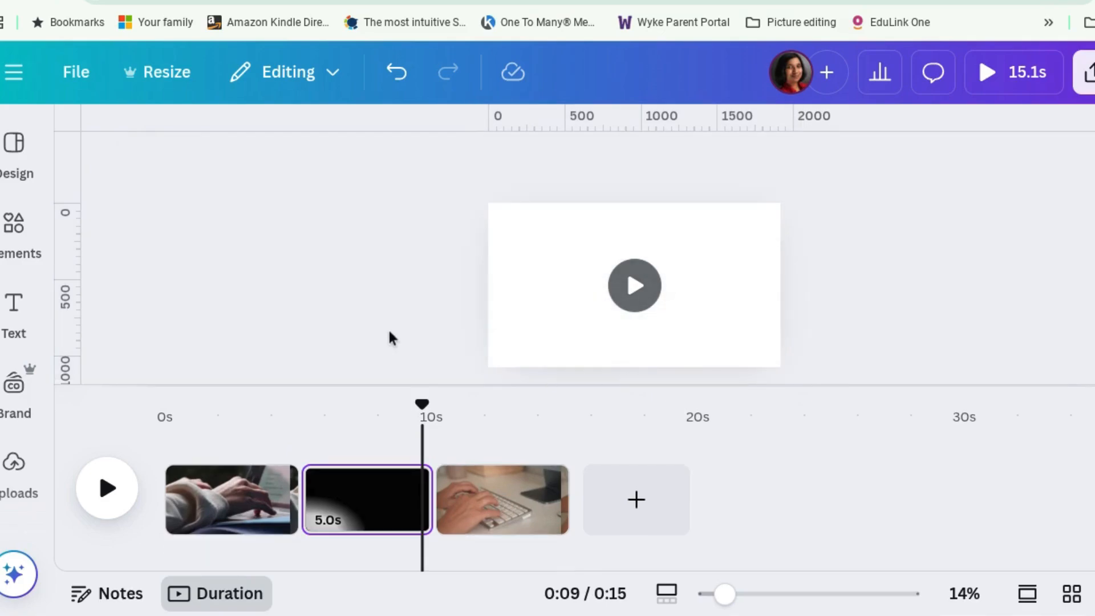
# Preview the video from the start of the transition page and shorten that page to 2.0 seconds
pyautogui.click(310, 473)
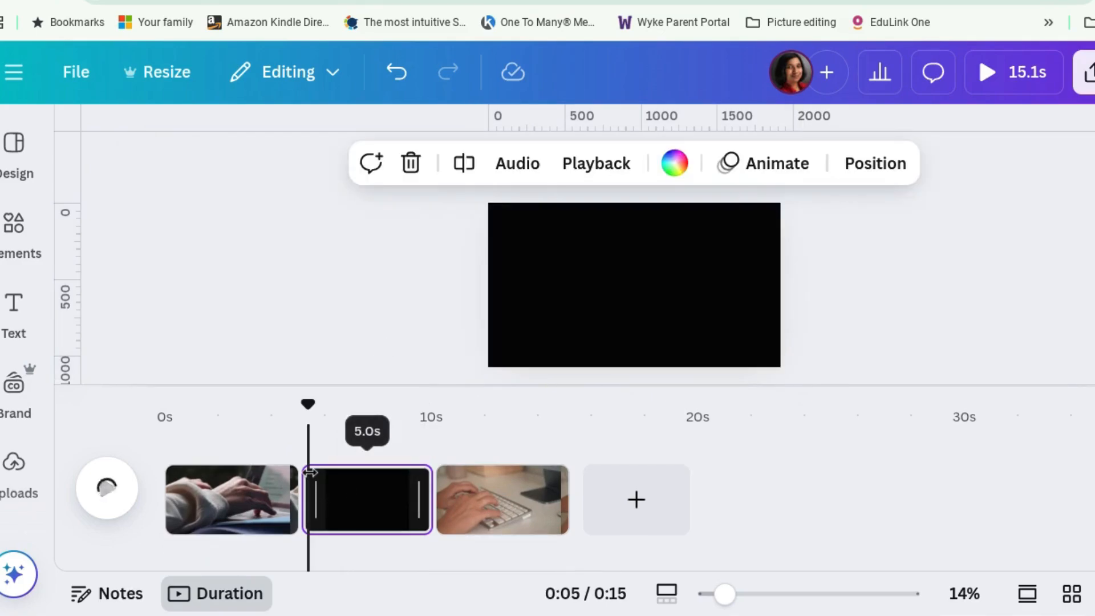
pyautogui.click(109, 488)
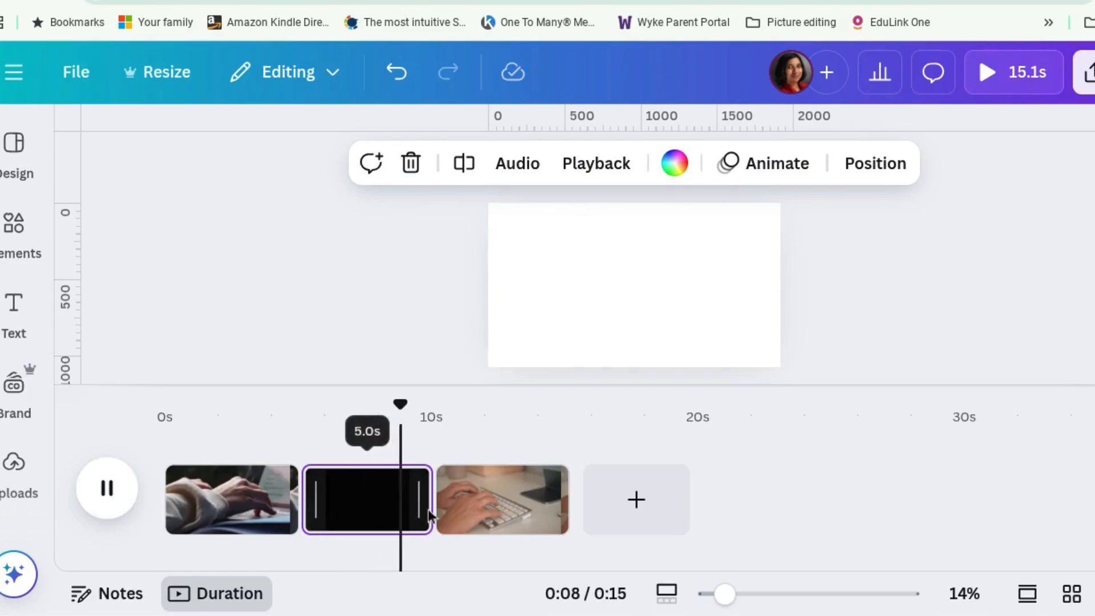
pyautogui.moveTo(432, 505)
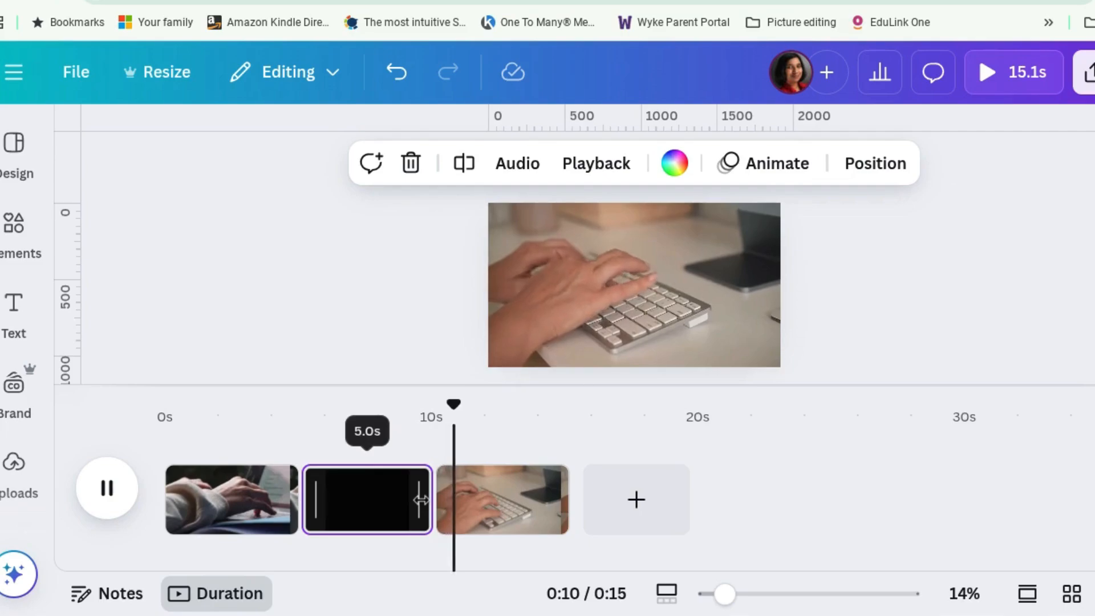
pyautogui.moveTo(422, 499); pyautogui.dragTo(341, 489)
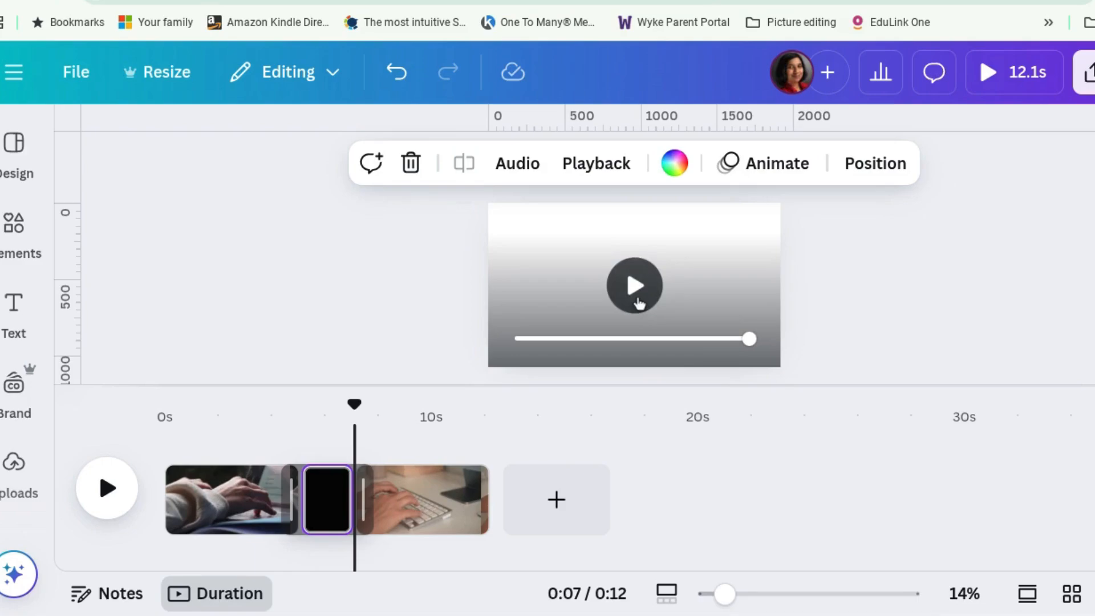
# Play the video from near the end of the laptop typing clip to preview the shortened transition page
pyautogui.click(263, 420)
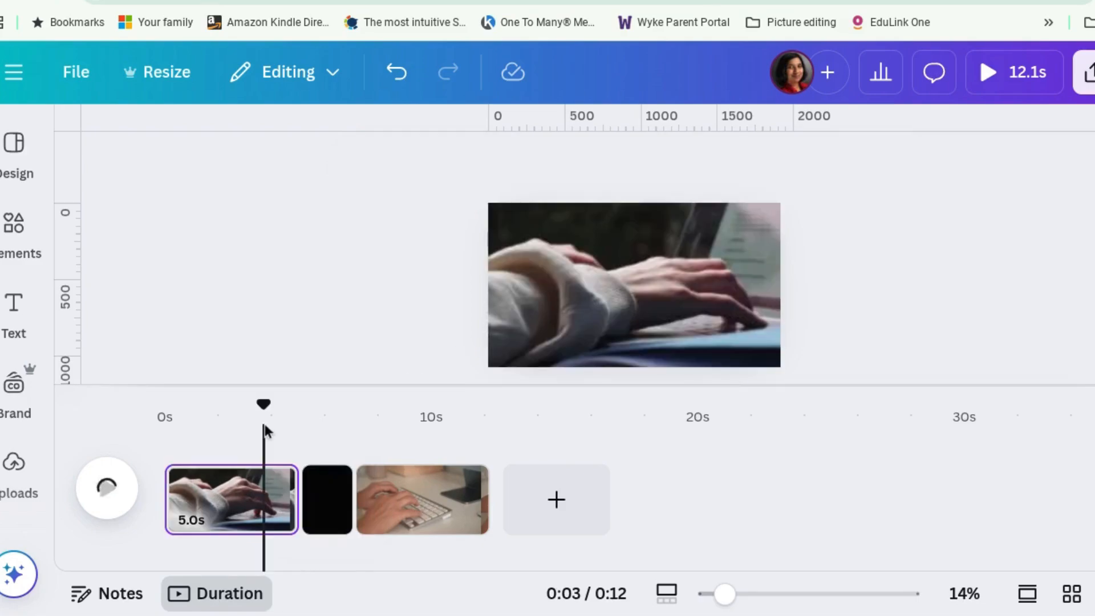
pyautogui.click(108, 491)
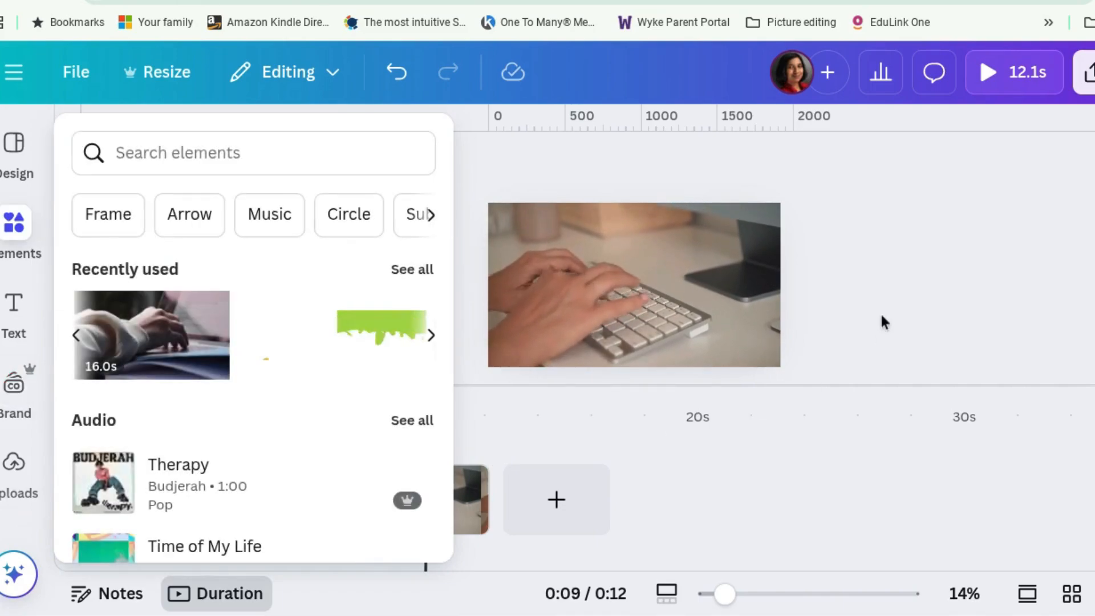
pyautogui.click(435, 341)
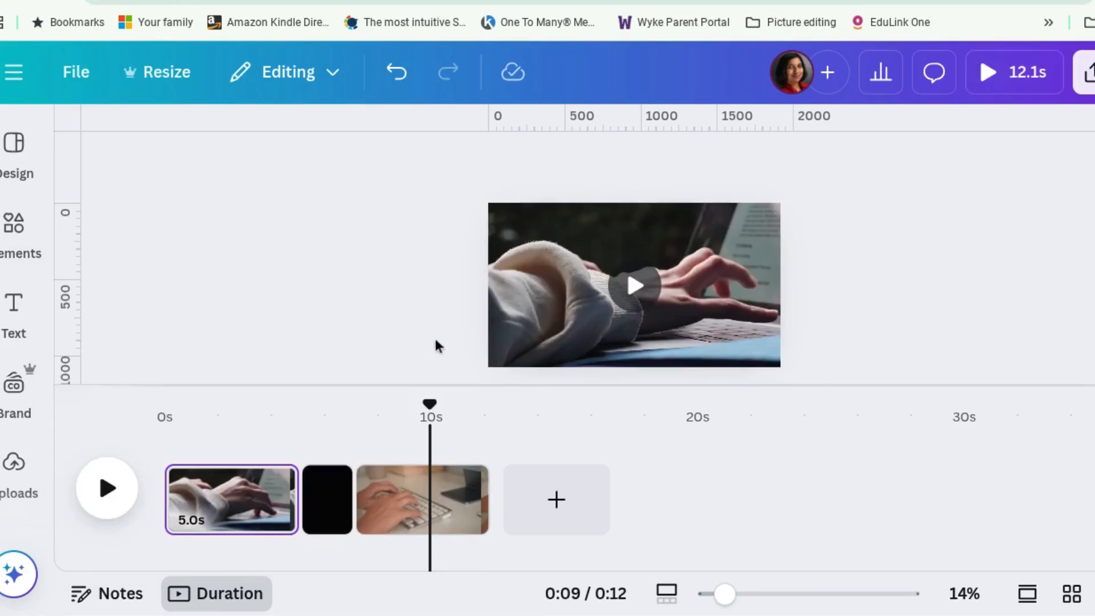
# Add a text box reading "Liquid Transition" to the transition page and select its text
pyautogui.click(326, 479)
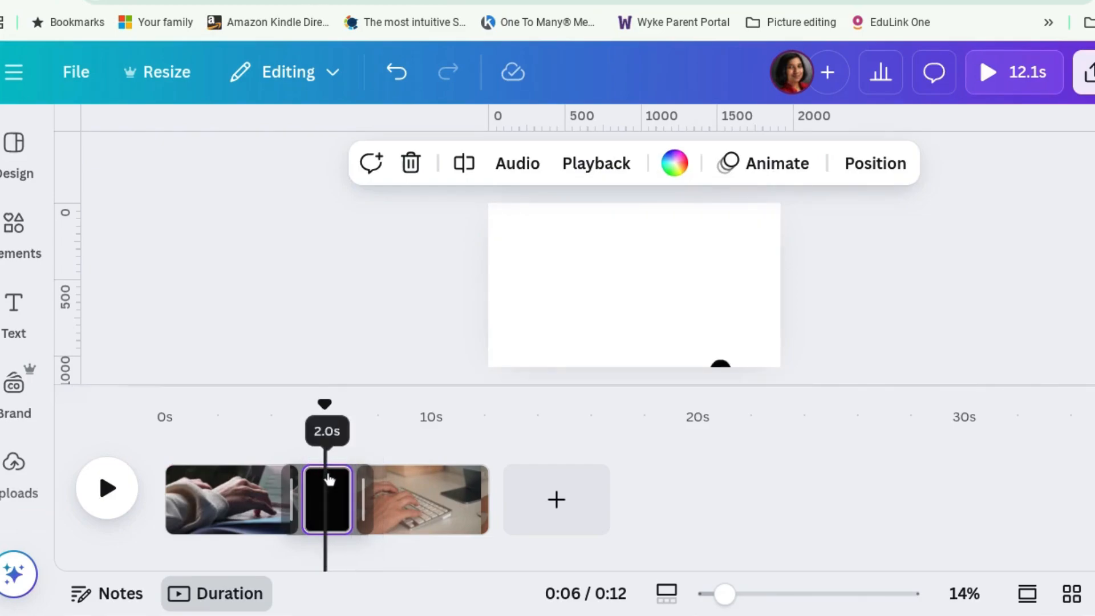
pyautogui.click(15, 303)
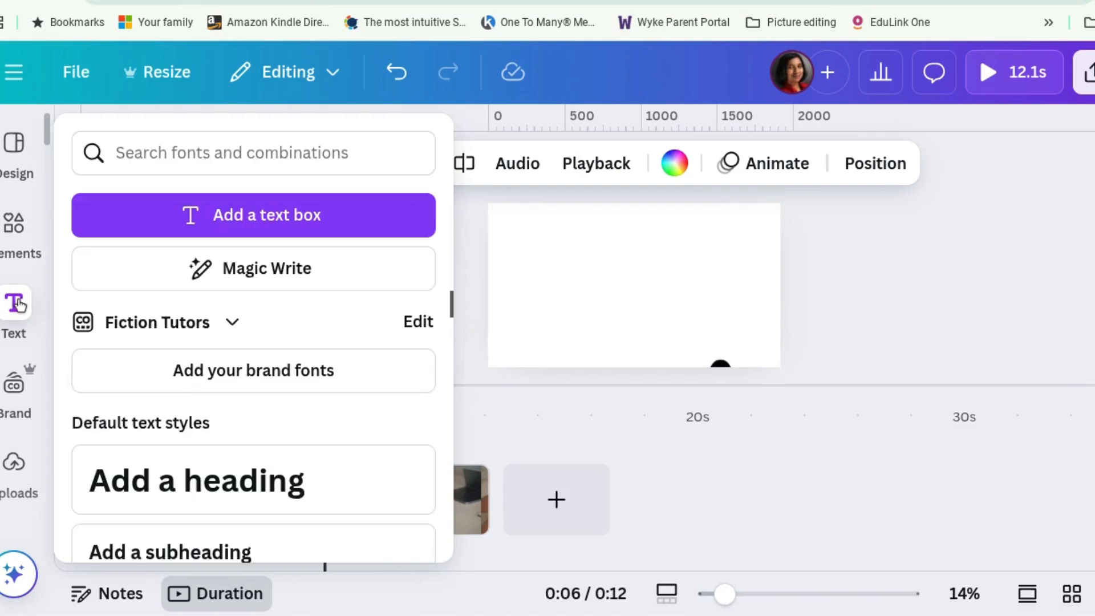
pyautogui.click(180, 214)
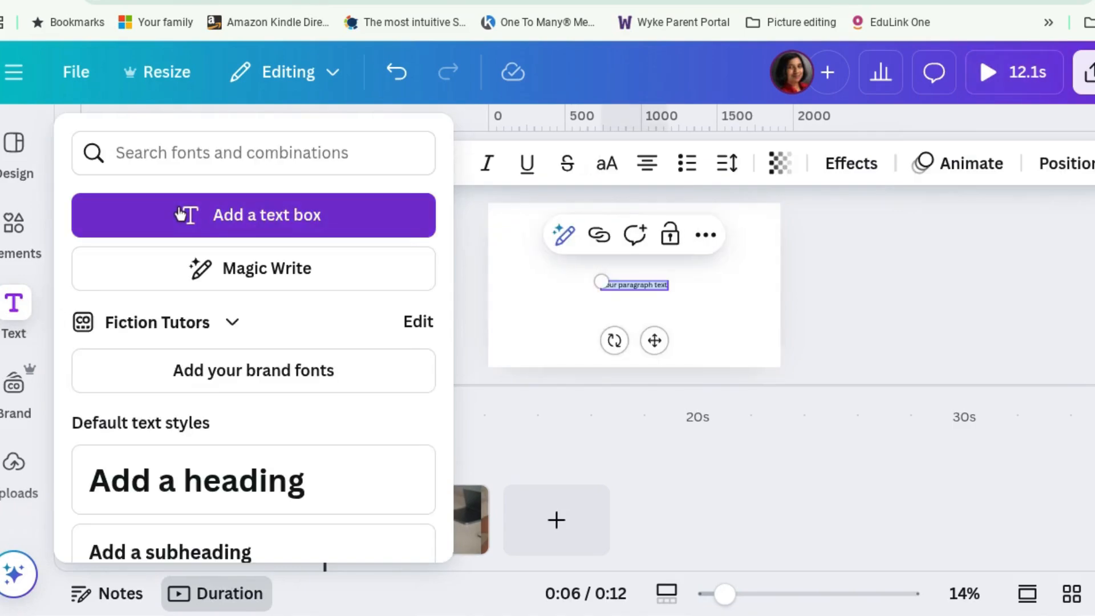
pyautogui.press('BackSpace')
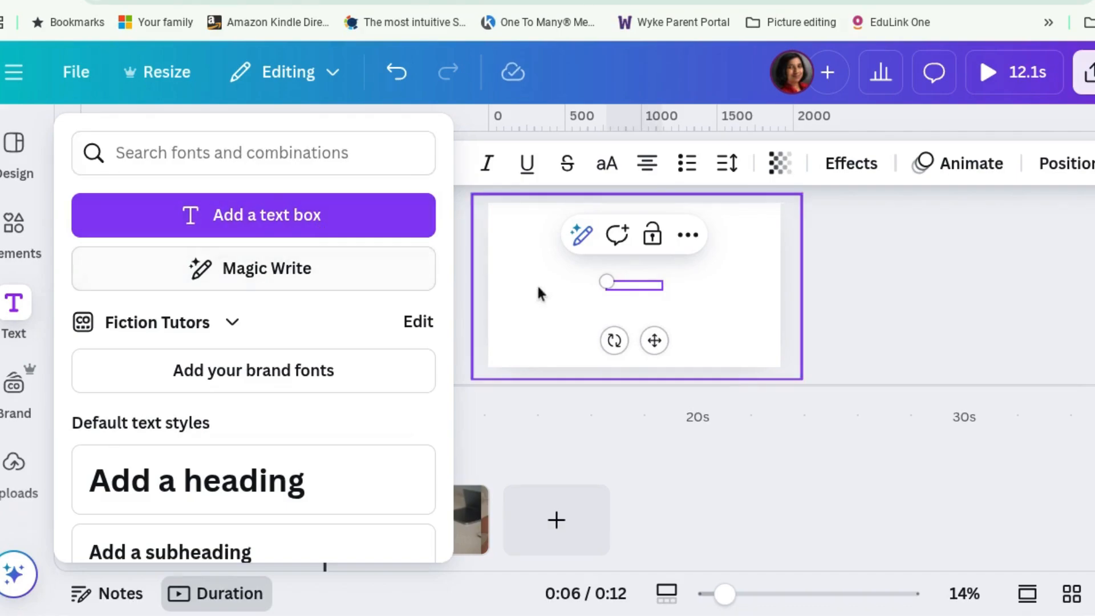
pyautogui.click(625, 285)
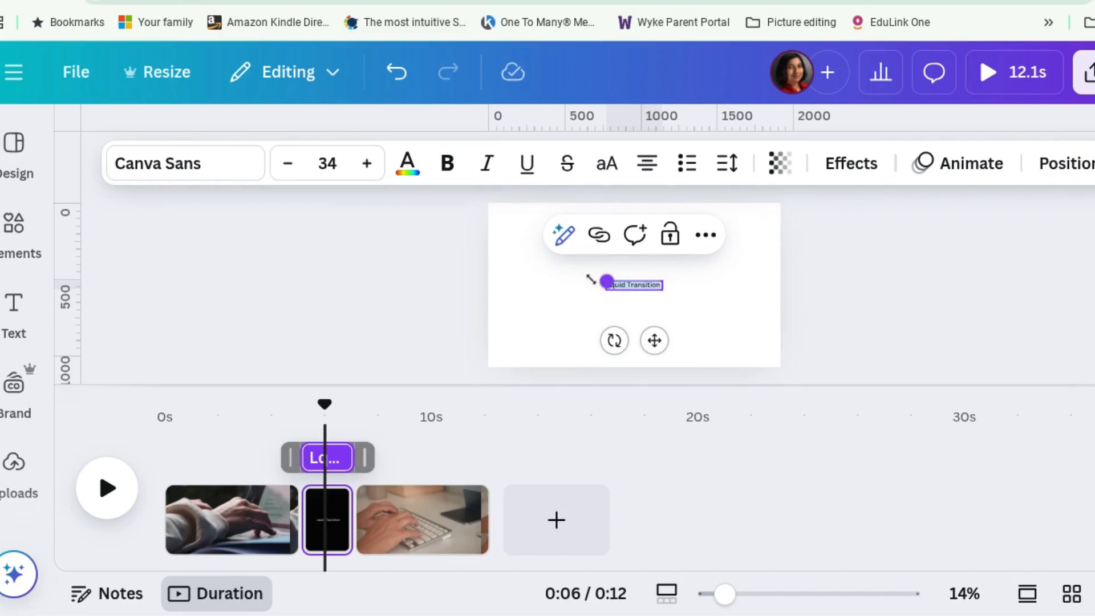
# Set the font of the "Liquid Transition" text to Bricolage Grotesque
pyautogui.click(407, 163)
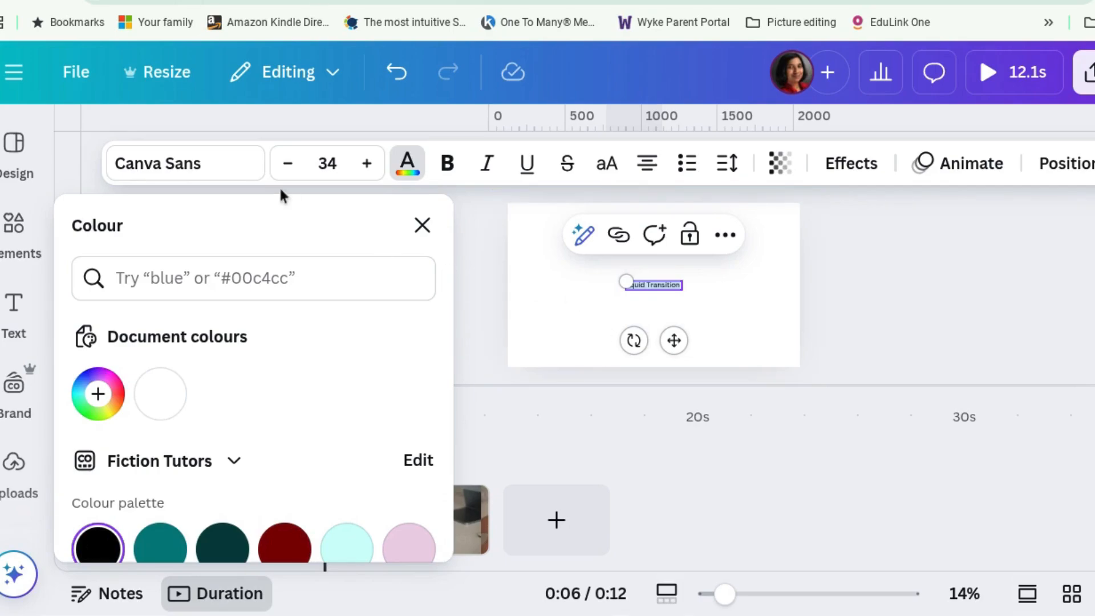
pyautogui.click(246, 170)
pyautogui.scroll(-5, 227, 460)
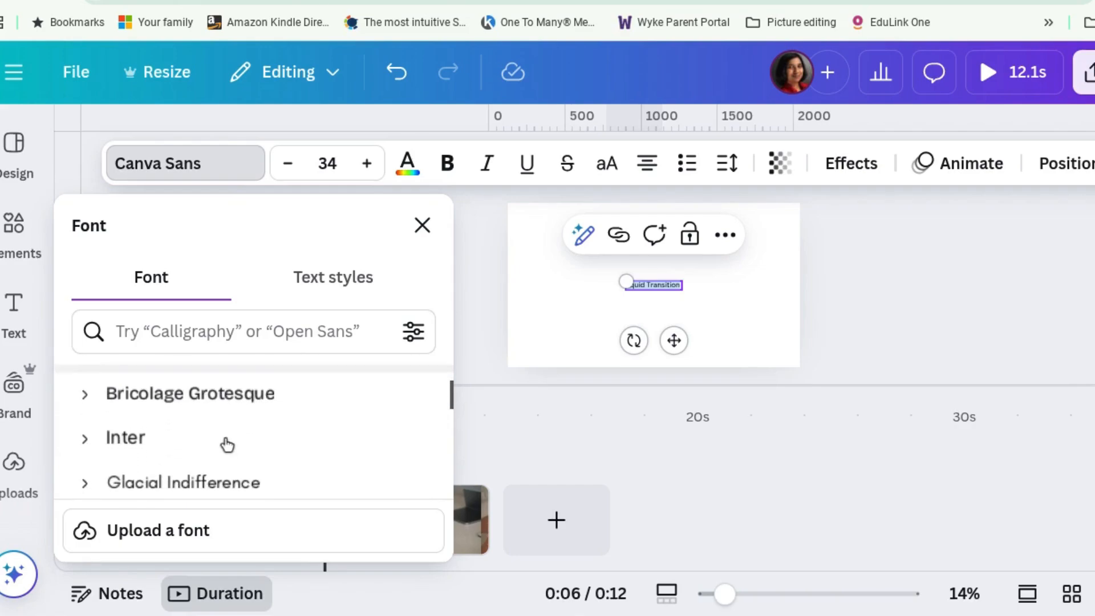
pyautogui.click(233, 421)
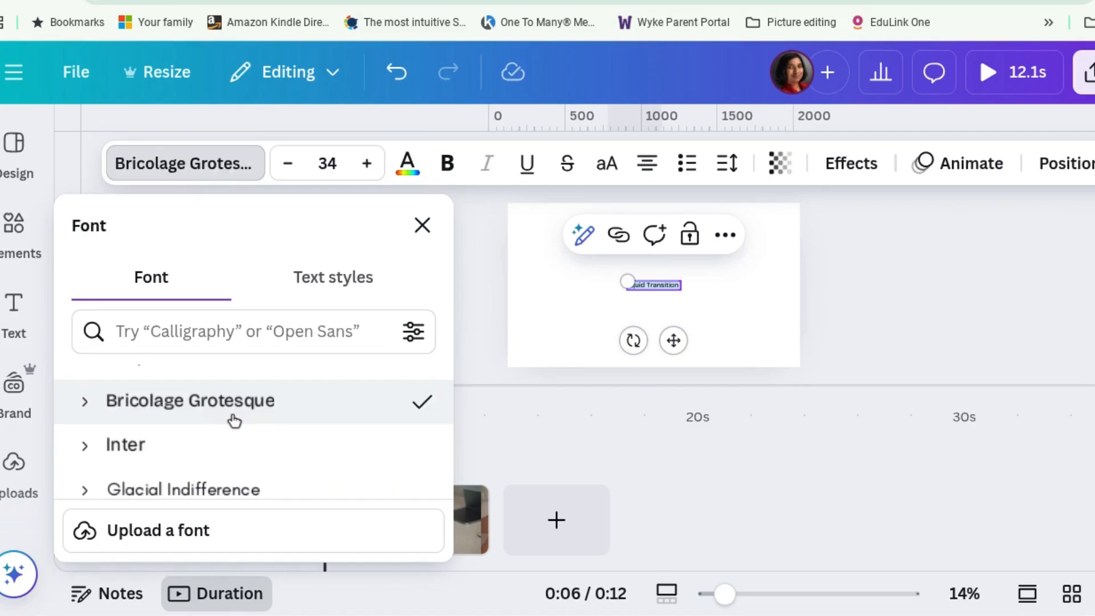
# Make both words of the "Liquid Transition" title bold and enlarge the title to font size 136 across the page
pyautogui.moveTo(610, 273); pyautogui.dragTo(535, 245)
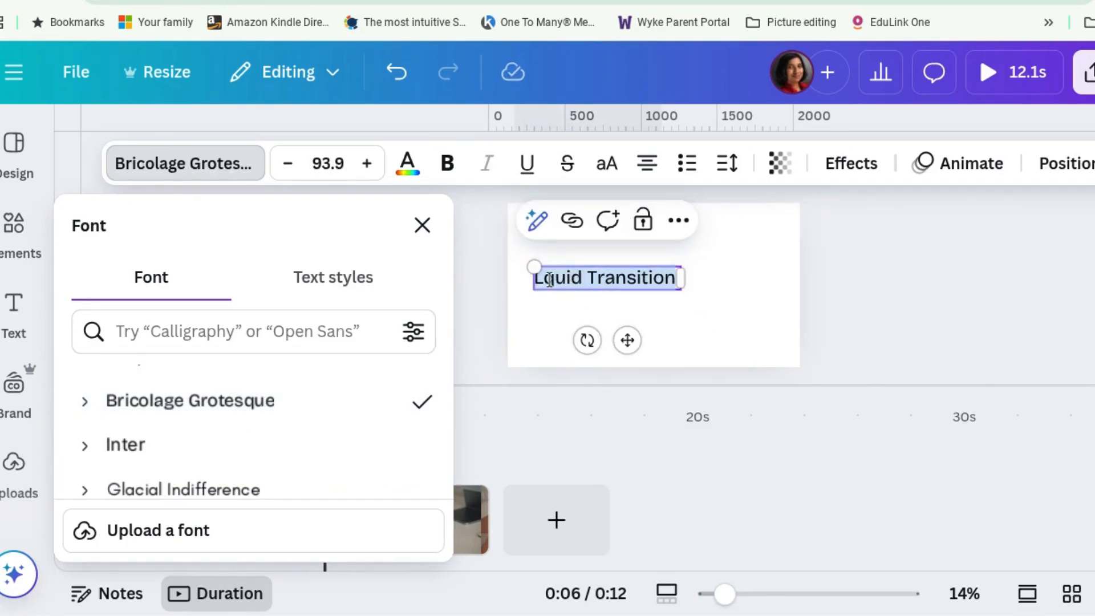
pyautogui.click(549, 280)
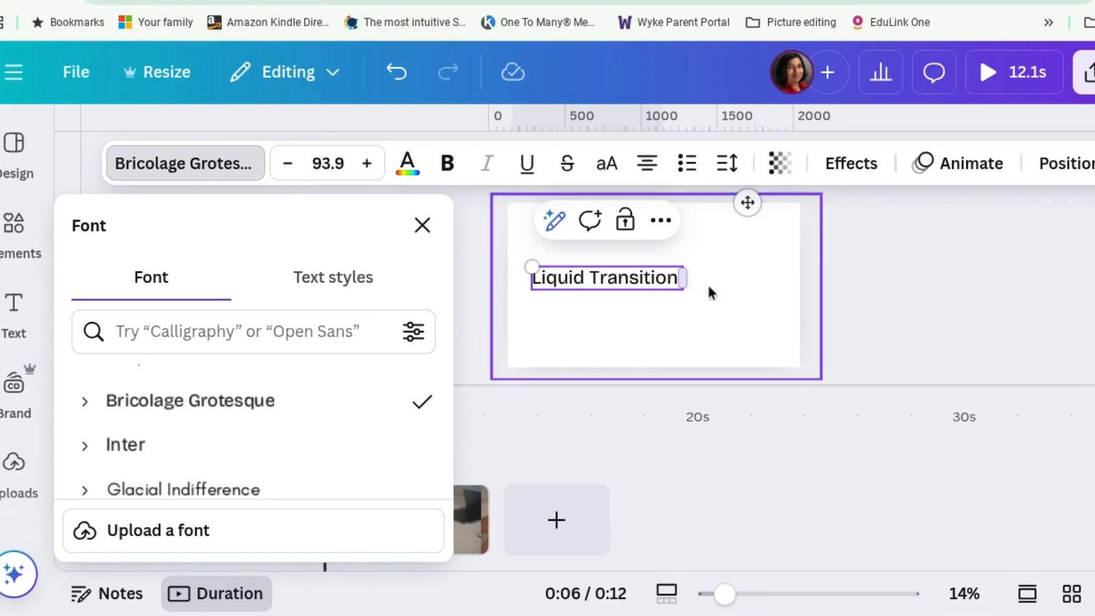
pyautogui.moveTo(621, 277); pyautogui.dragTo(502, 264)
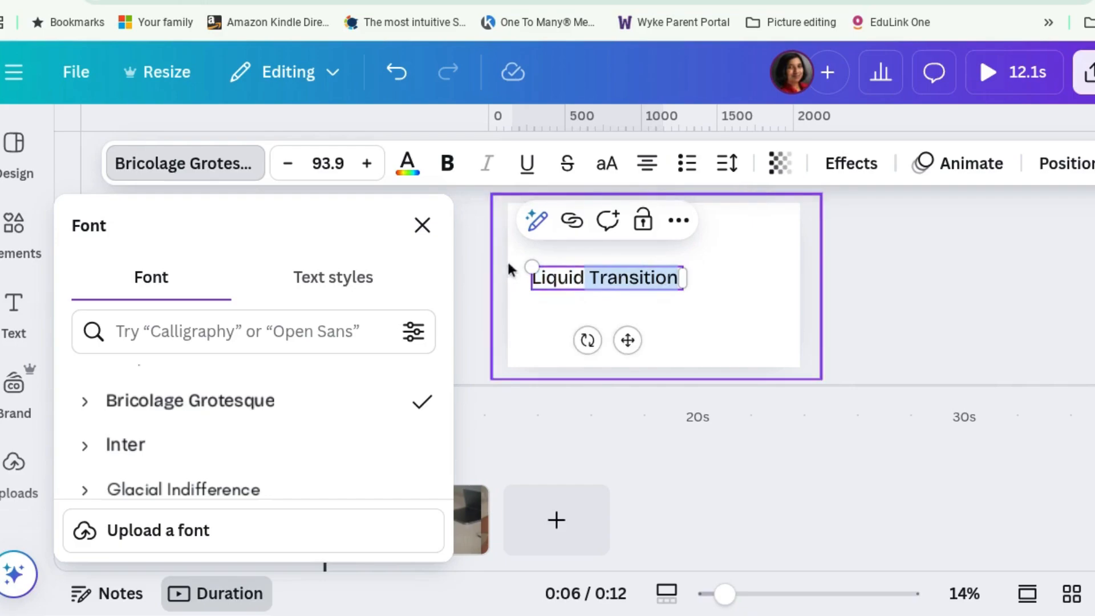
pyautogui.click(450, 166)
pyautogui.click(582, 279)
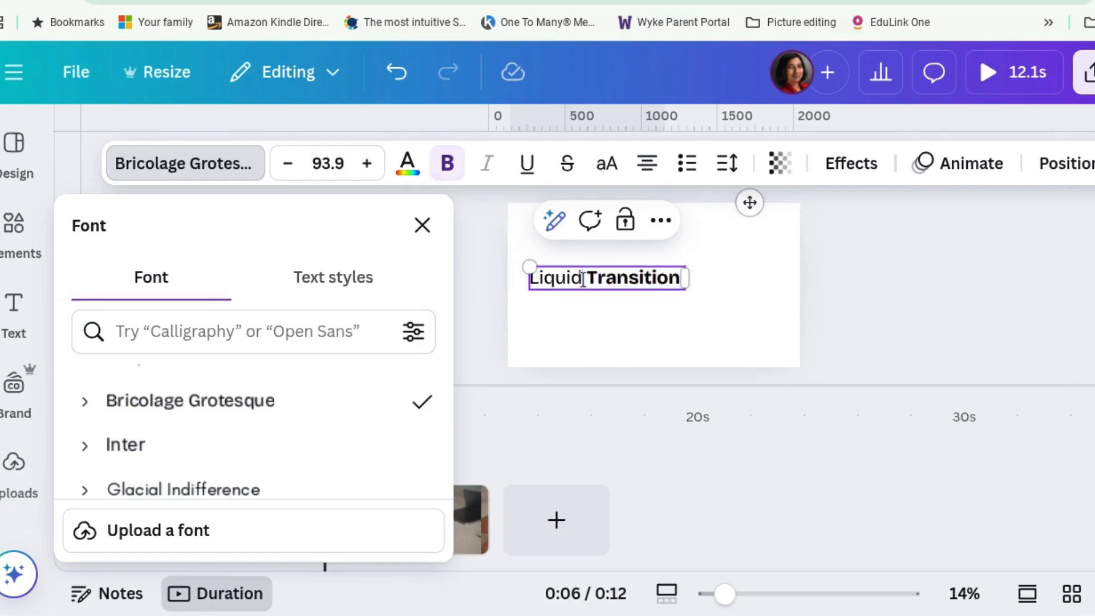
pyautogui.doubleClick(561, 278)
pyautogui.click(457, 176)
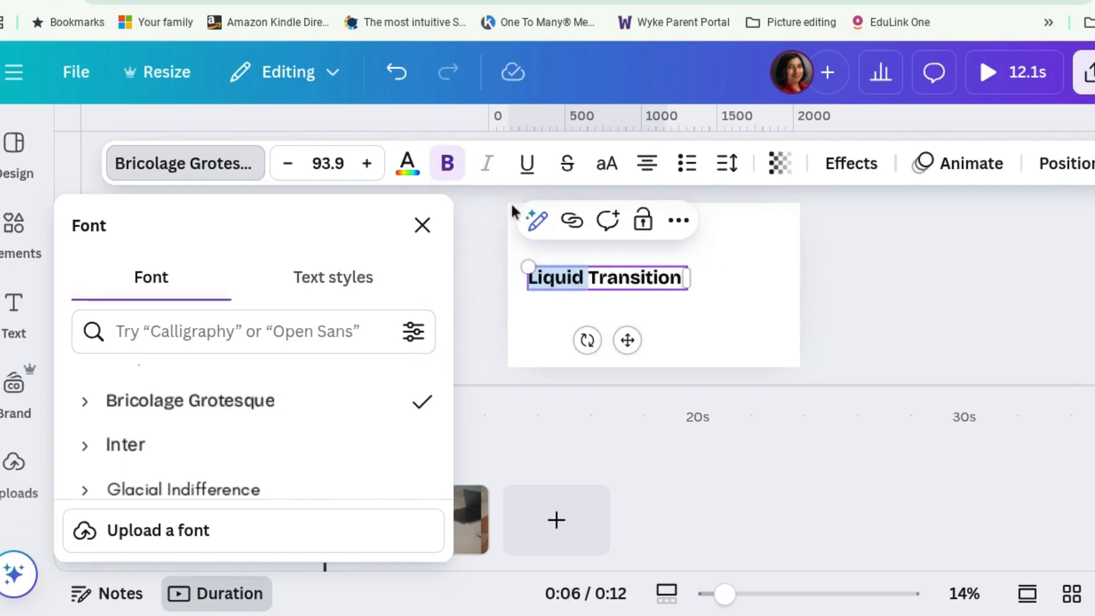
pyautogui.moveTo(686, 290); pyautogui.dragTo(831, 304)
pyautogui.click(894, 290)
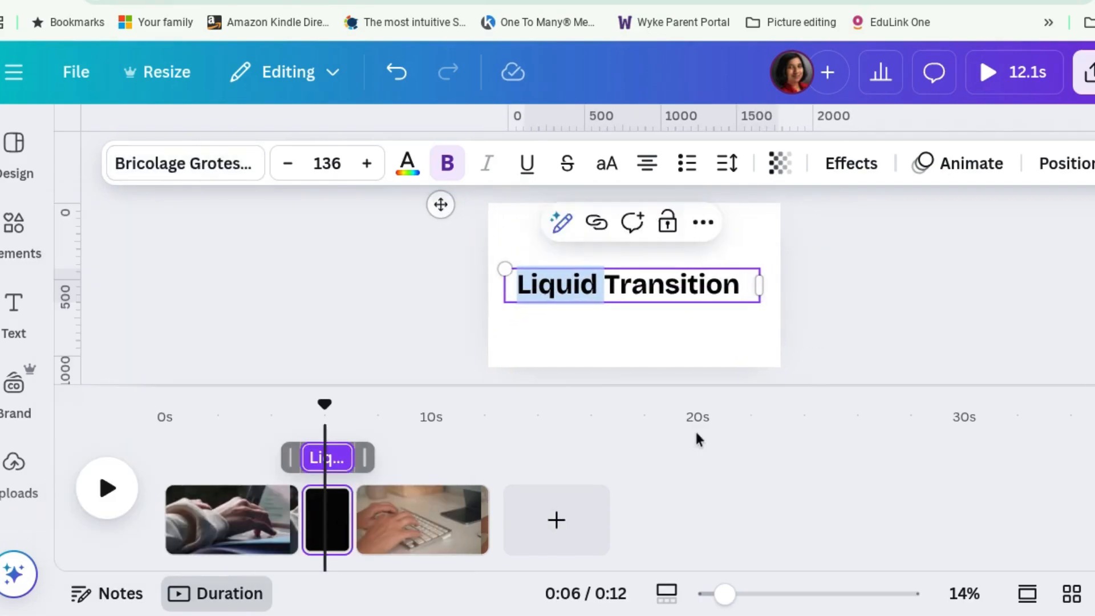
# Play the video from late in the laptop typing clip to preview the titled transition page
pyautogui.click(238, 504)
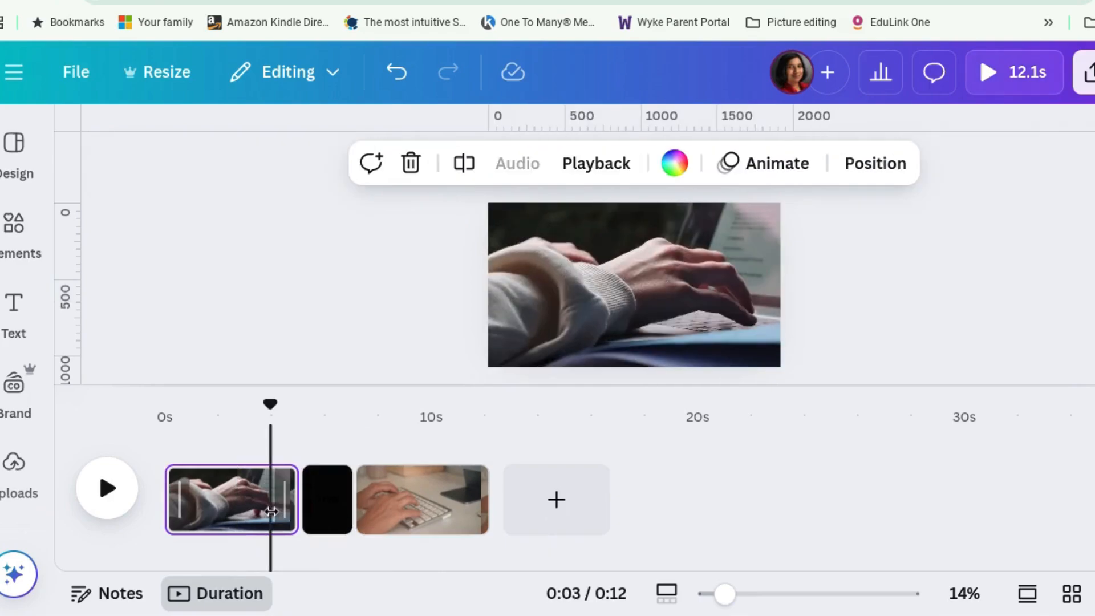
pyautogui.click(111, 489)
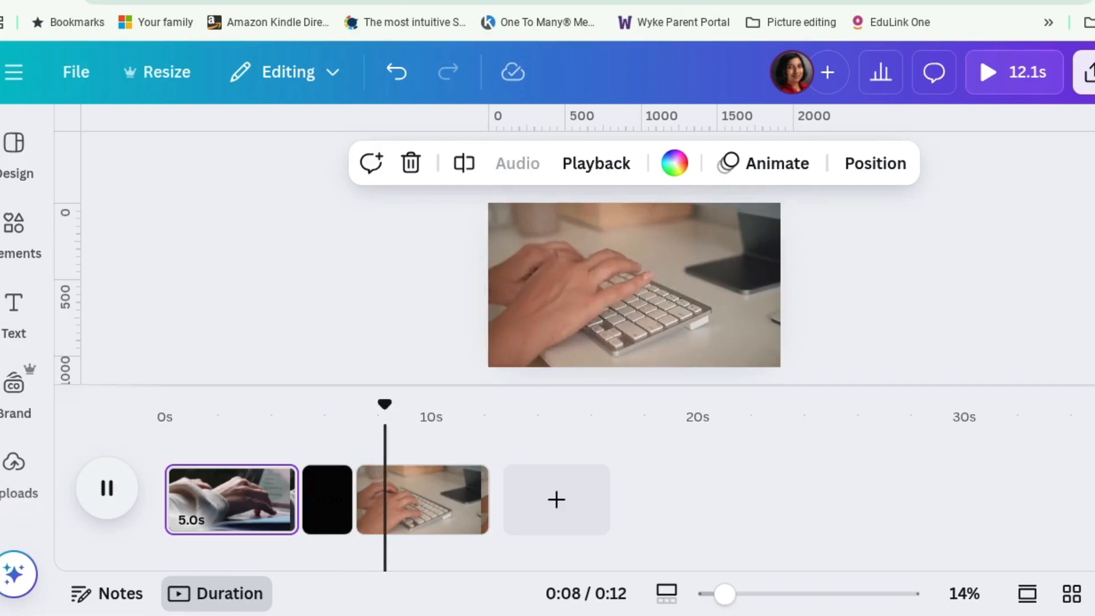
# Slow the transition page's video speed to 0.5 and play the video from near the end of the laptop typing clip
pyautogui.click(330, 510)
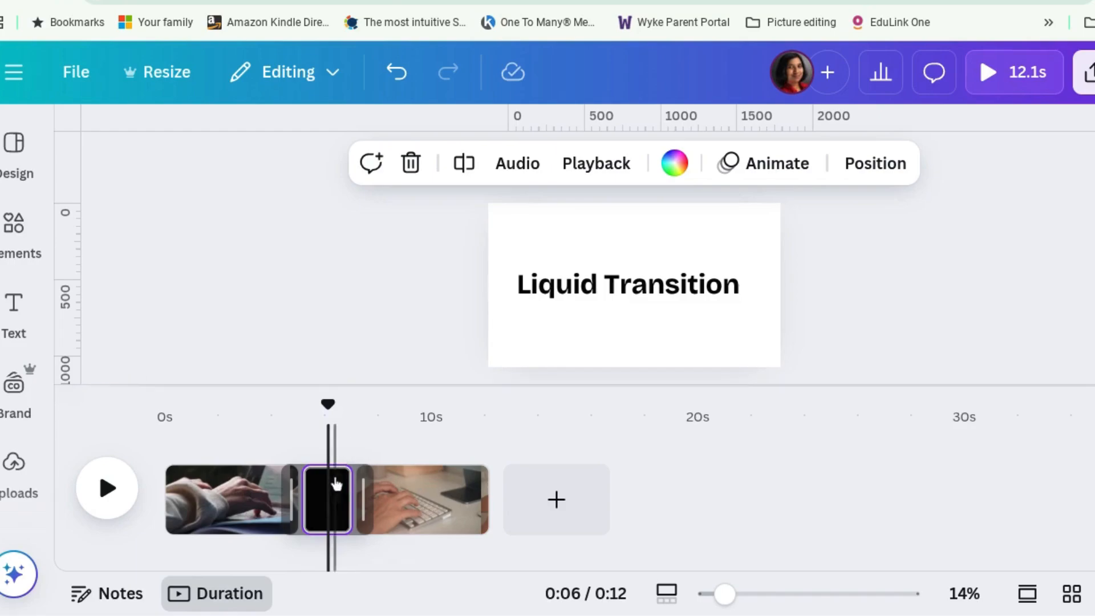
pyautogui.click(312, 491)
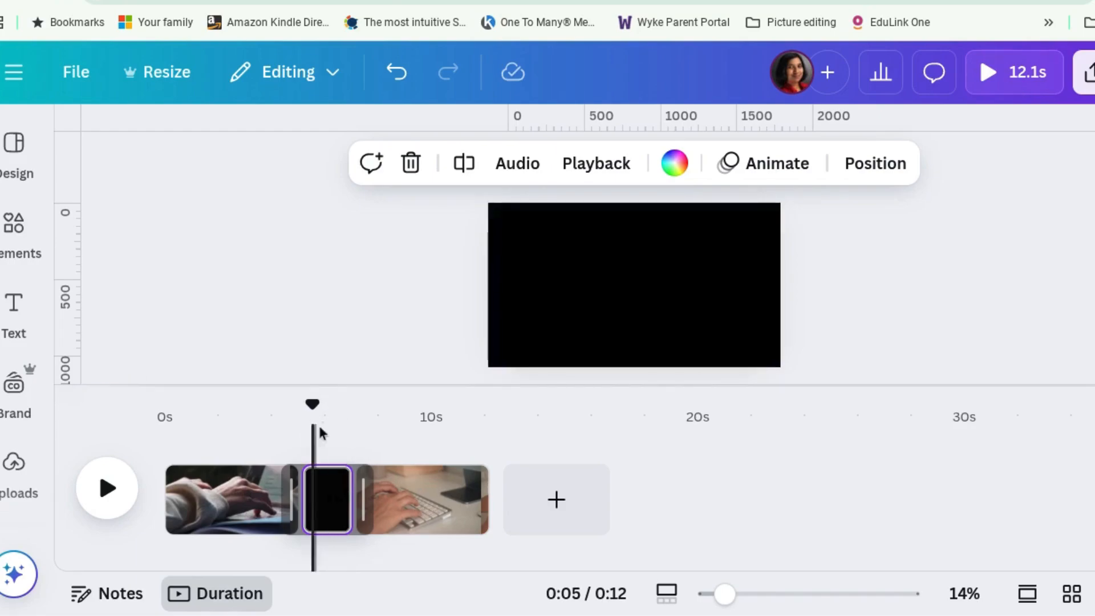
pyautogui.click(596, 164)
pyautogui.moveTo(527, 260); pyautogui.dragTo(512, 260)
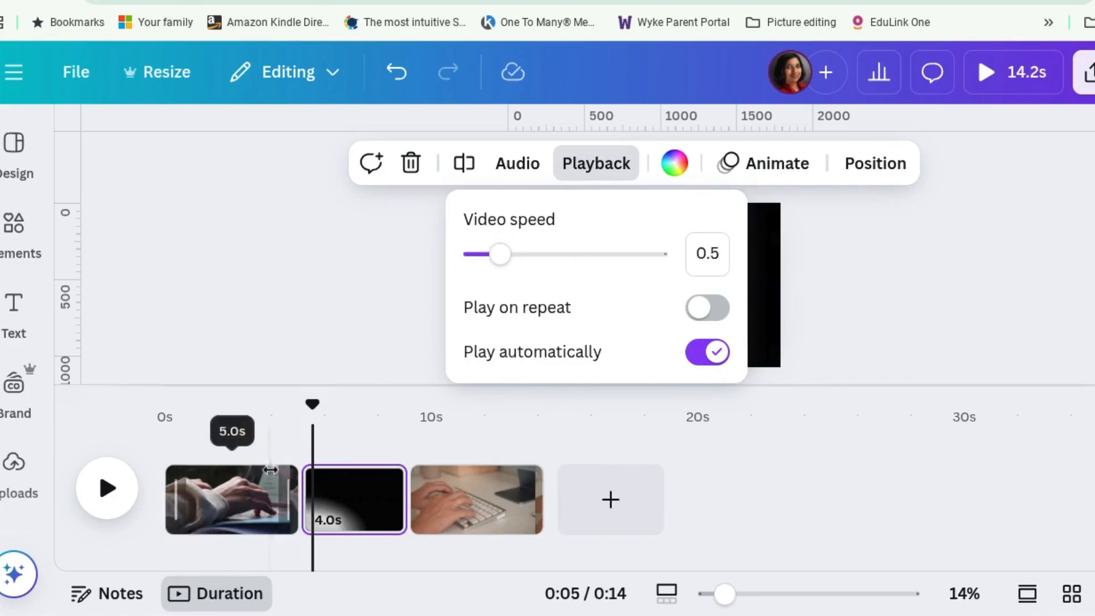
pyautogui.click(268, 497)
pyautogui.click(108, 494)
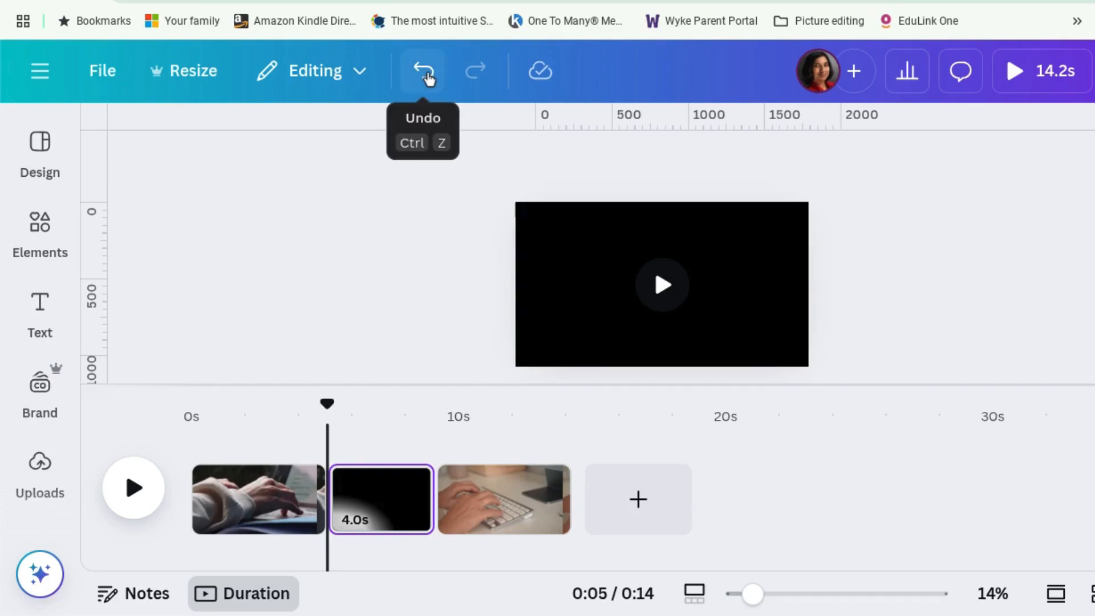
# Delete the transition page and extend the laptop typing clip to 12.6 seconds
pyautogui.click(383, 488)
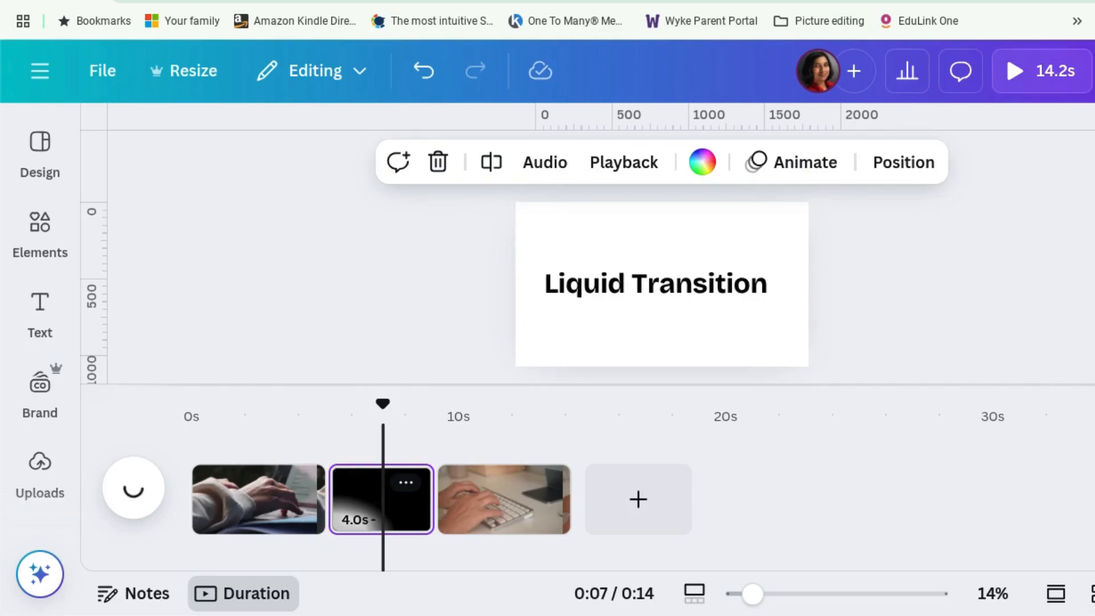
pyautogui.press('Delete')
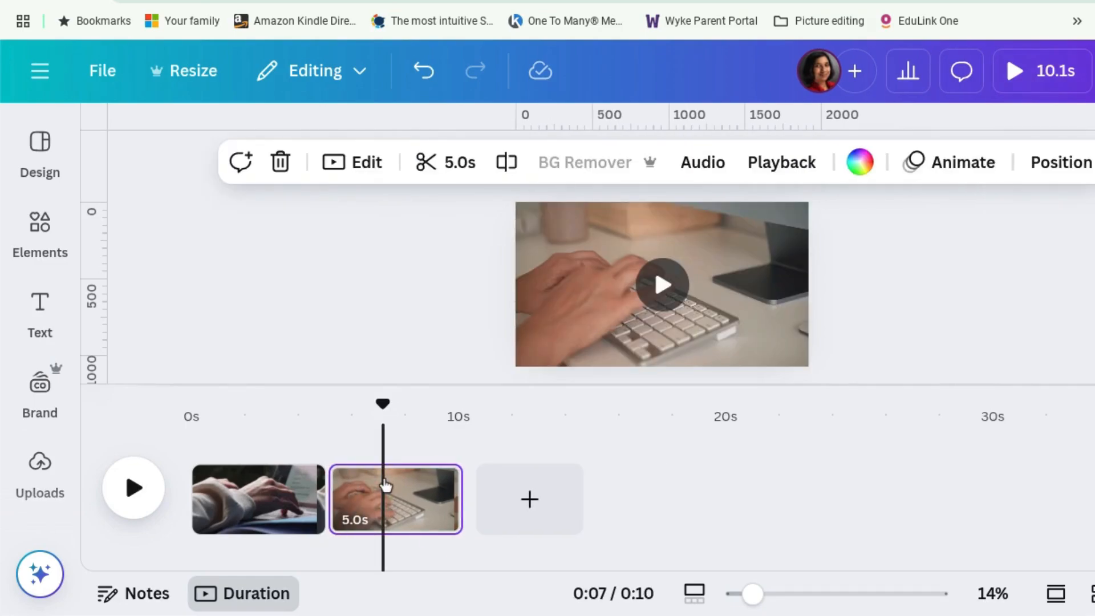
pyautogui.click(264, 503)
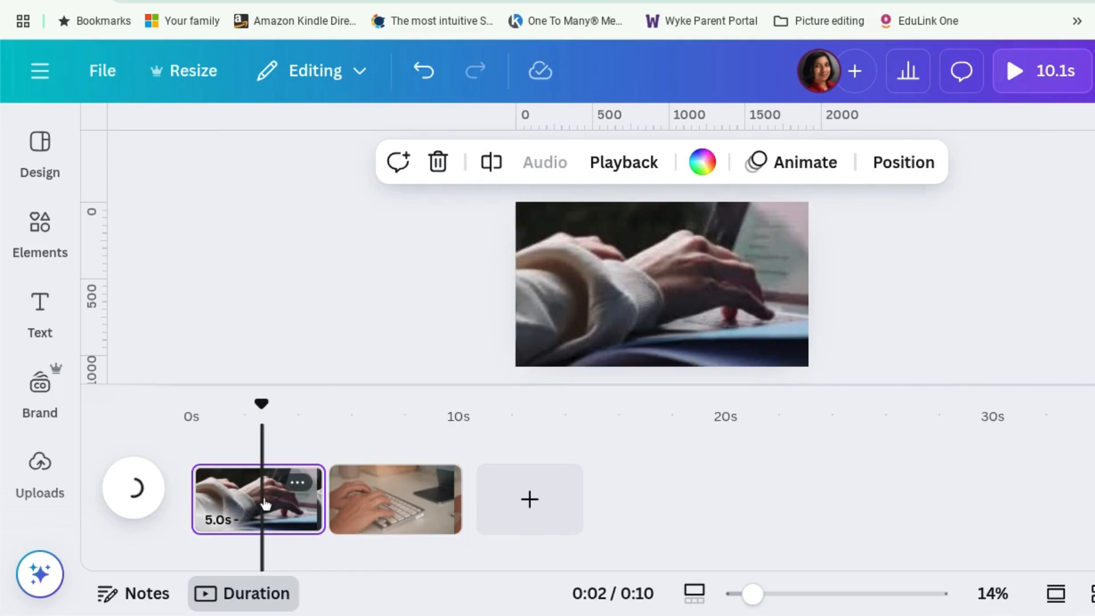
pyautogui.moveTo(320, 510)
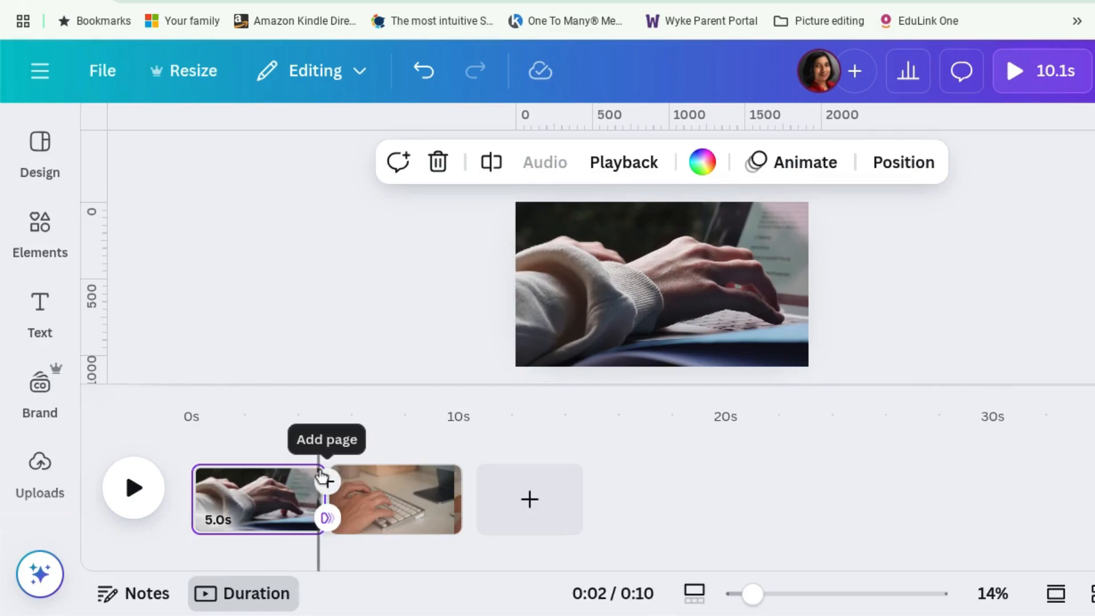
pyautogui.moveTo(301, 522); pyautogui.dragTo(503, 513)
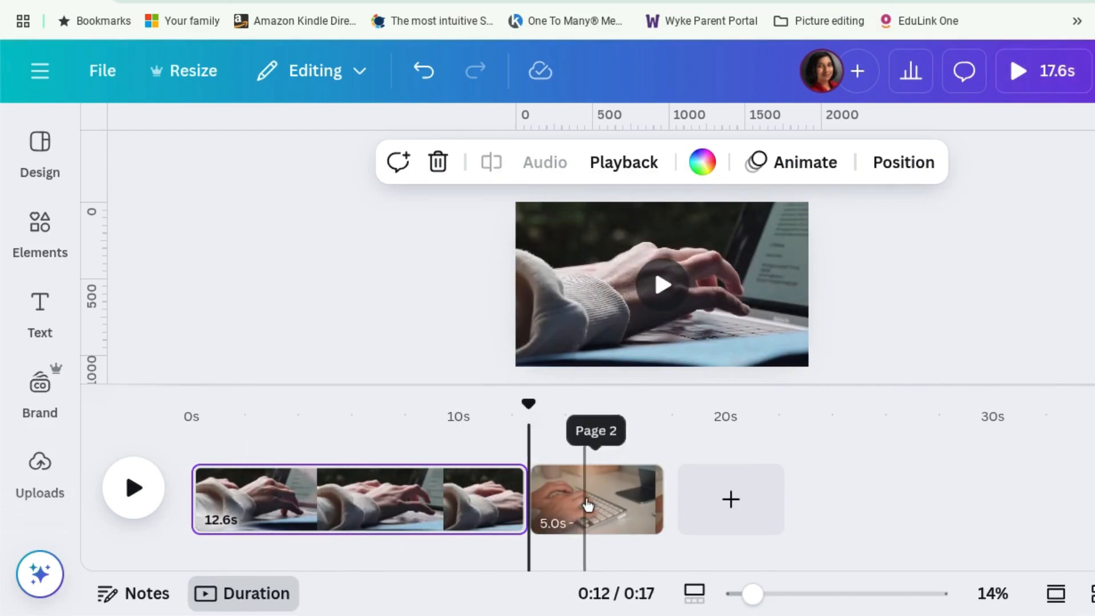
# Split the laptop typing clip about 2 seconds in and move the keyboard clip between the two pieces
pyautogui.click(587, 505)
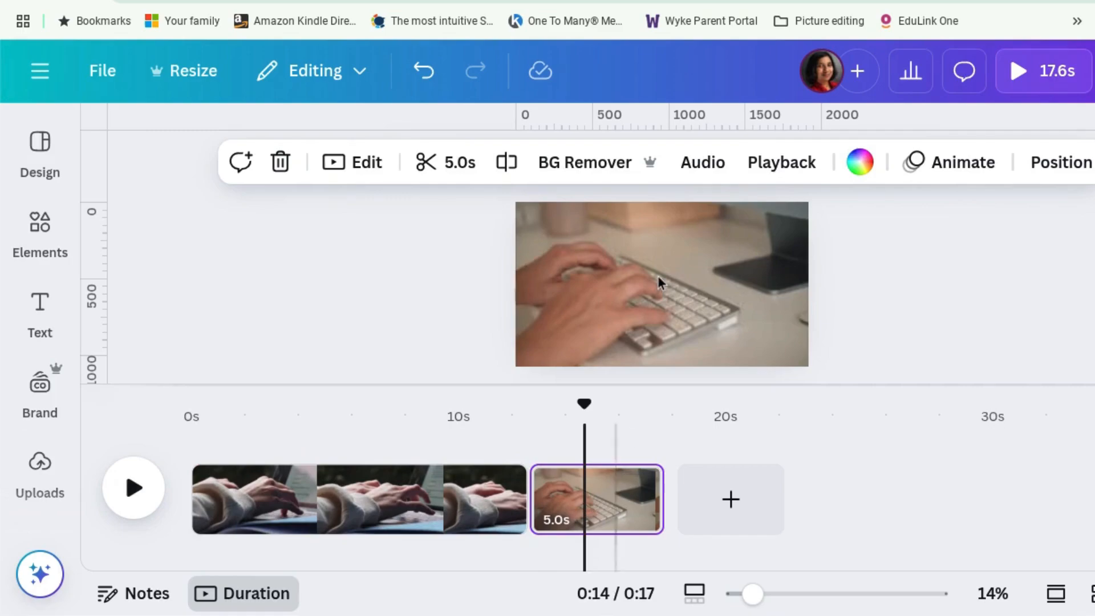
pyautogui.click(256, 499)
pyautogui.press('s')
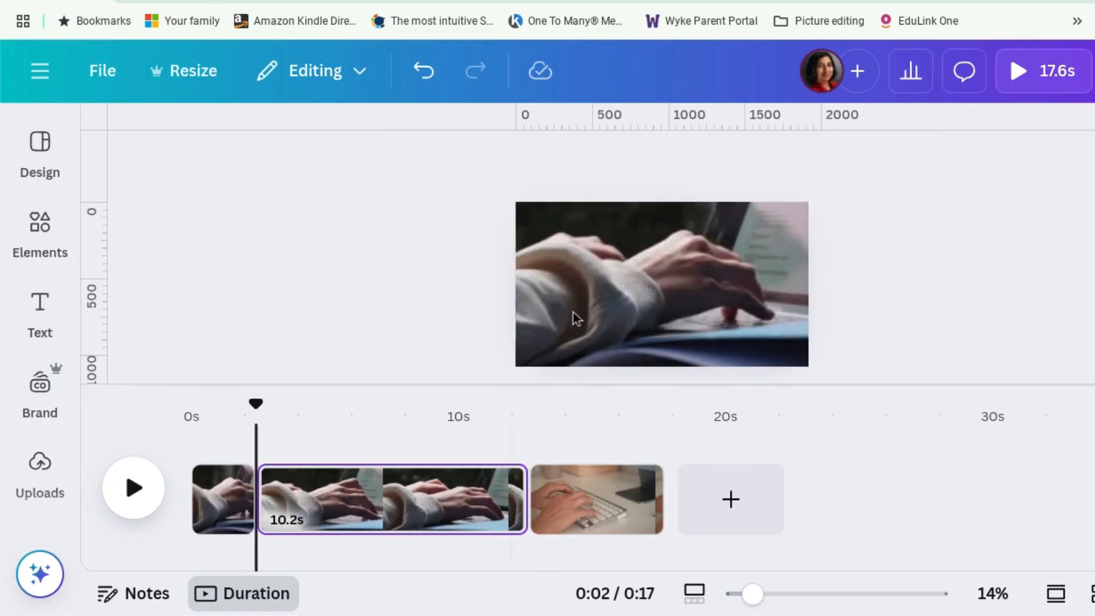
pyautogui.moveTo(592, 502); pyautogui.dragTo(263, 501)
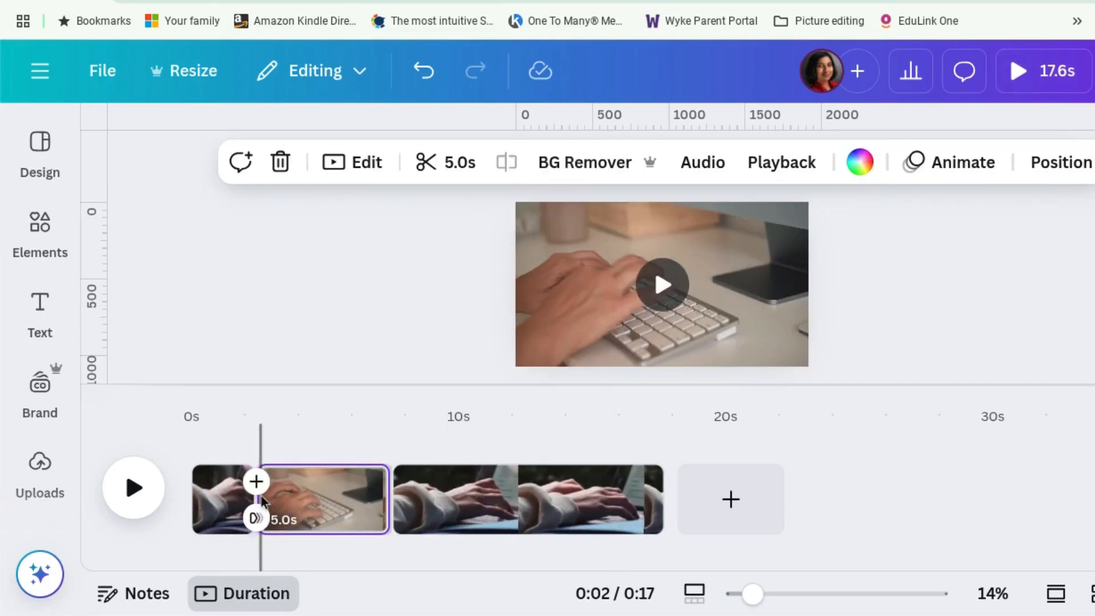
# Try splitting the long laptop typing piece so its last part lasts 4.7 seconds, and undo the split
pyautogui.click(346, 500)
pyautogui.click(432, 507)
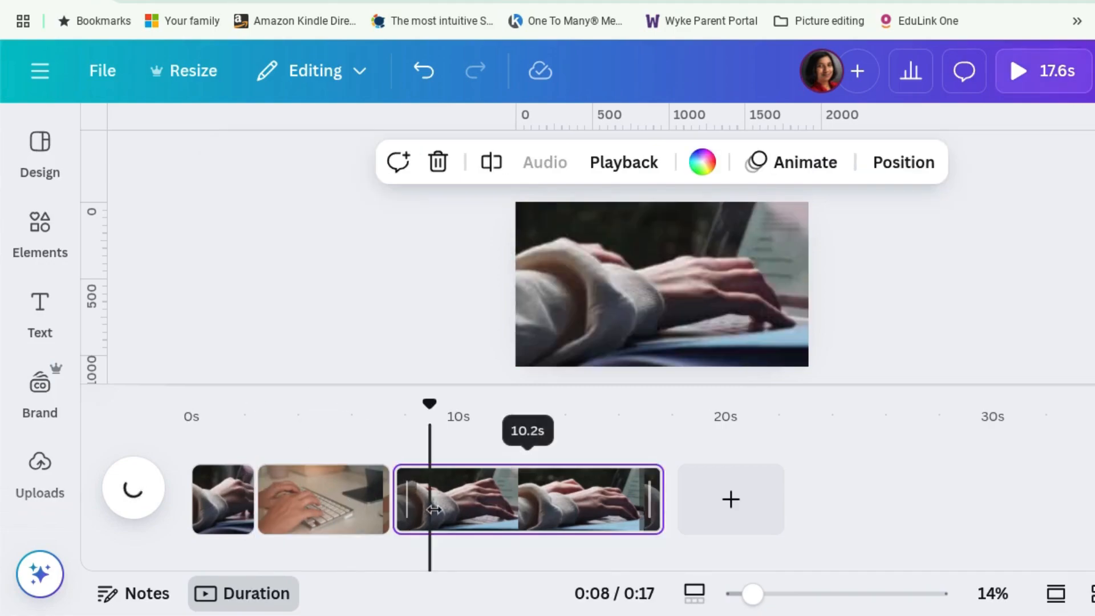
pyautogui.click(397, 502)
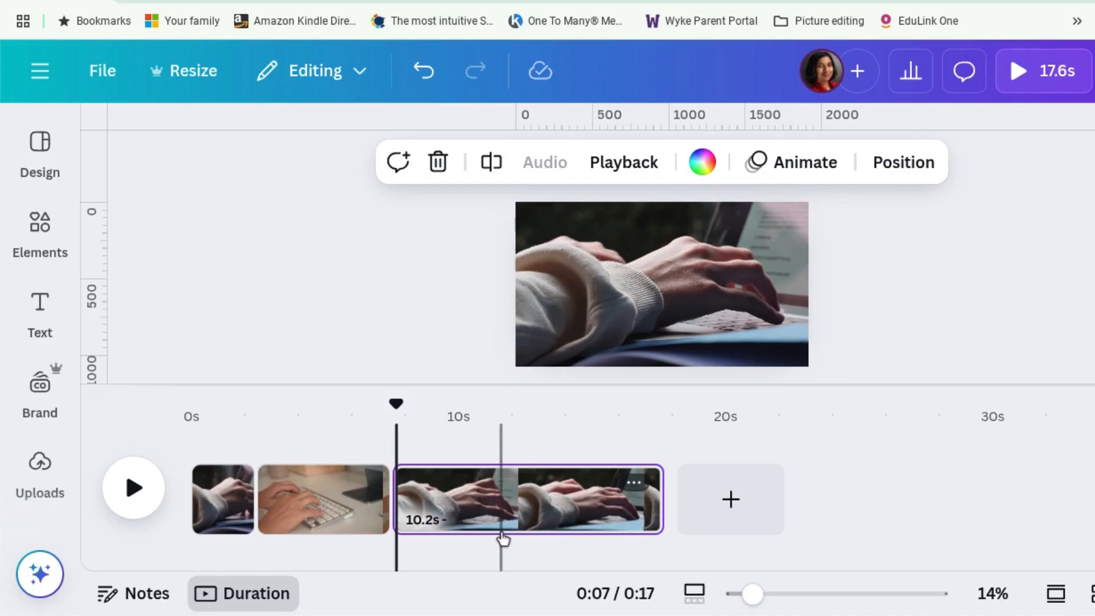
pyautogui.click(501, 536)
pyautogui.click(524, 538)
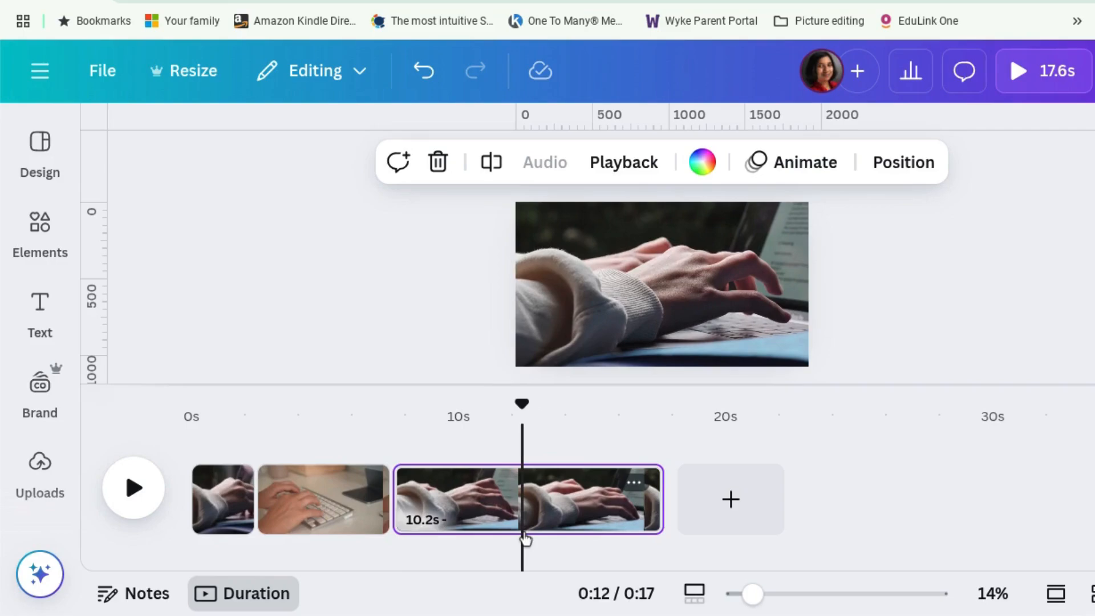
pyautogui.click(529, 536)
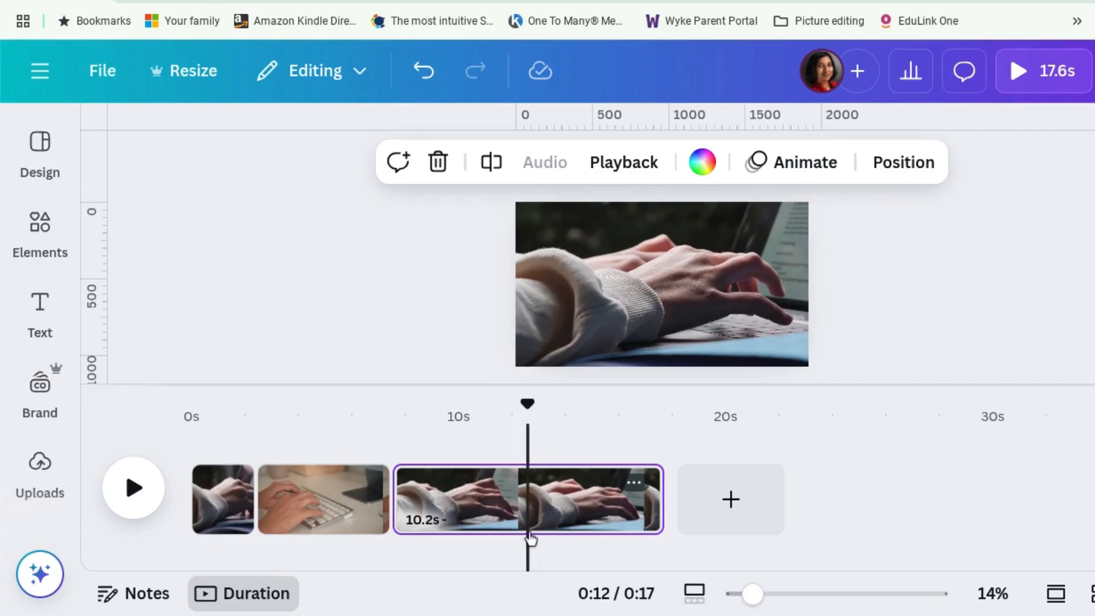
pyautogui.click(533, 536)
pyautogui.click(540, 537)
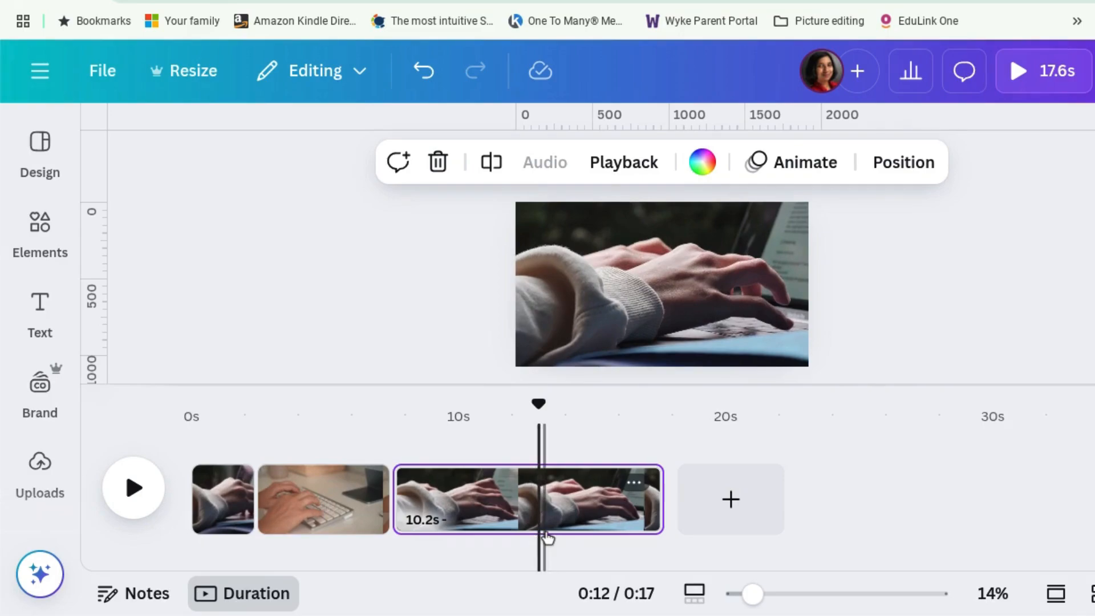
pyautogui.click(545, 537)
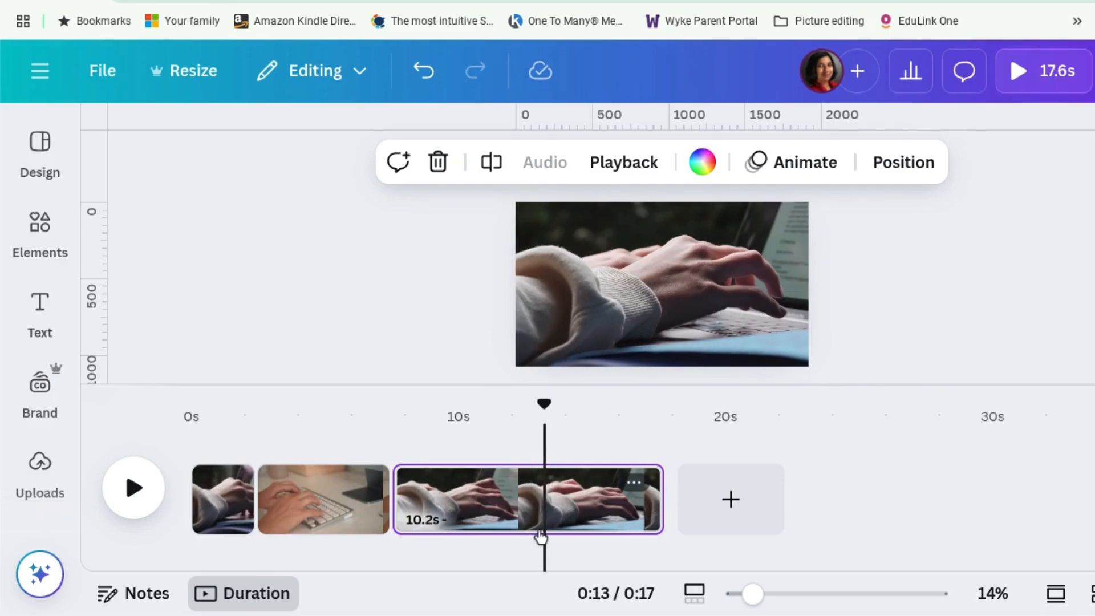
pyautogui.click(538, 537)
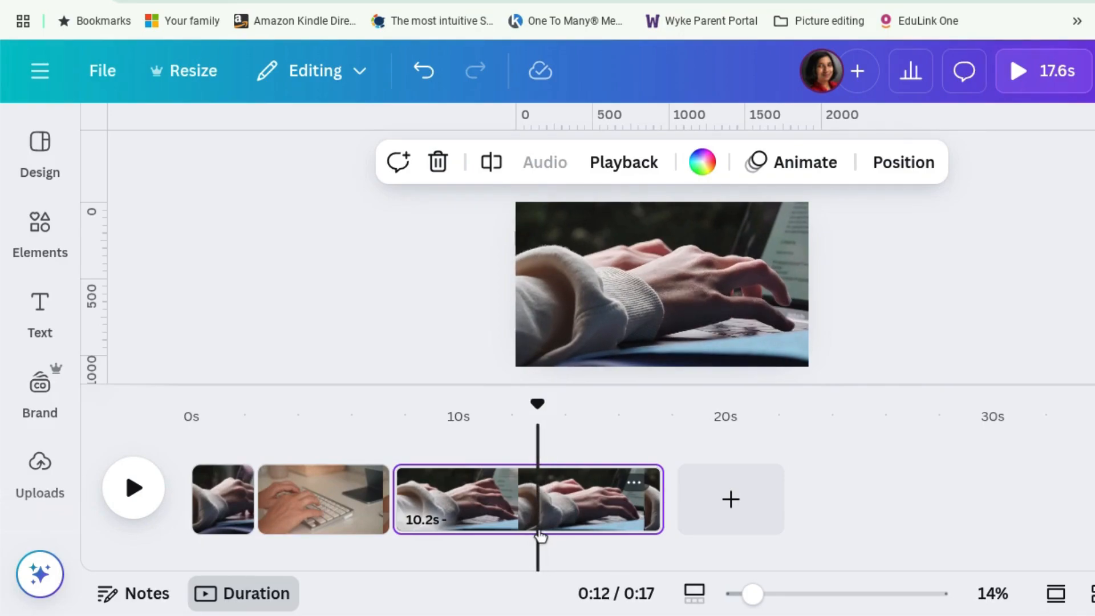
pyautogui.press('s')
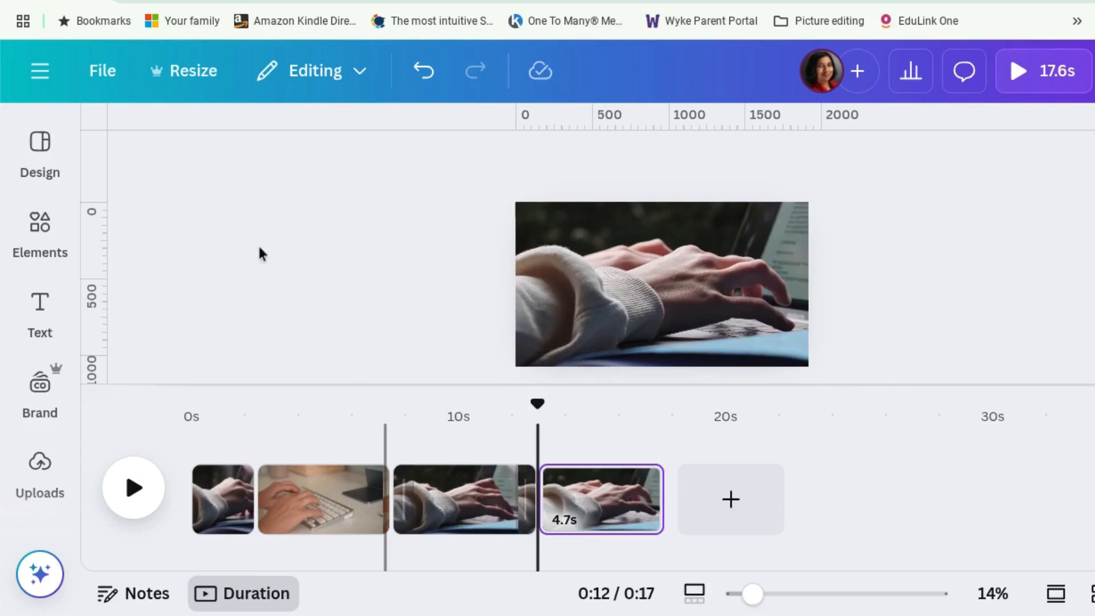
pyautogui.click(423, 71)
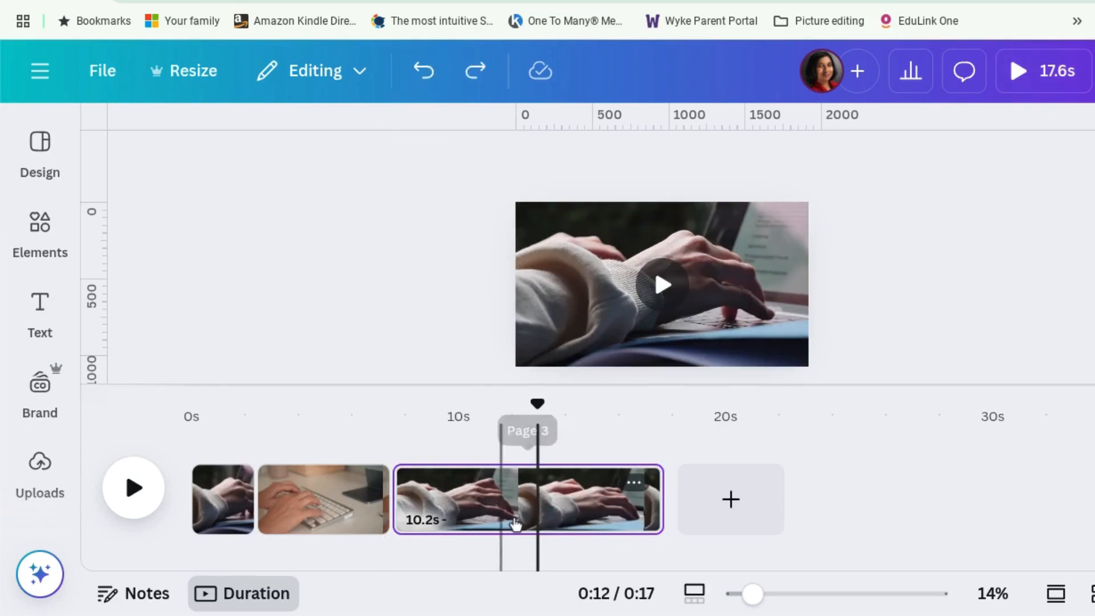
# Split the long laptop typing piece into a 5.2-second part and a 4.9-second part
pyautogui.click(534, 519)
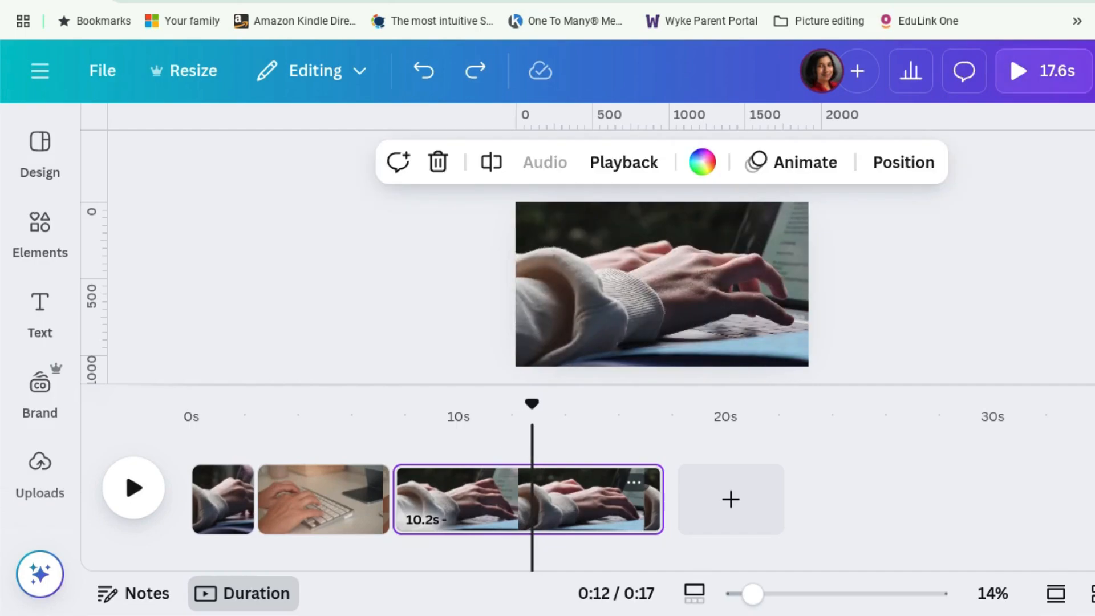
pyautogui.press('s')
pyautogui.moveTo(536, 519)
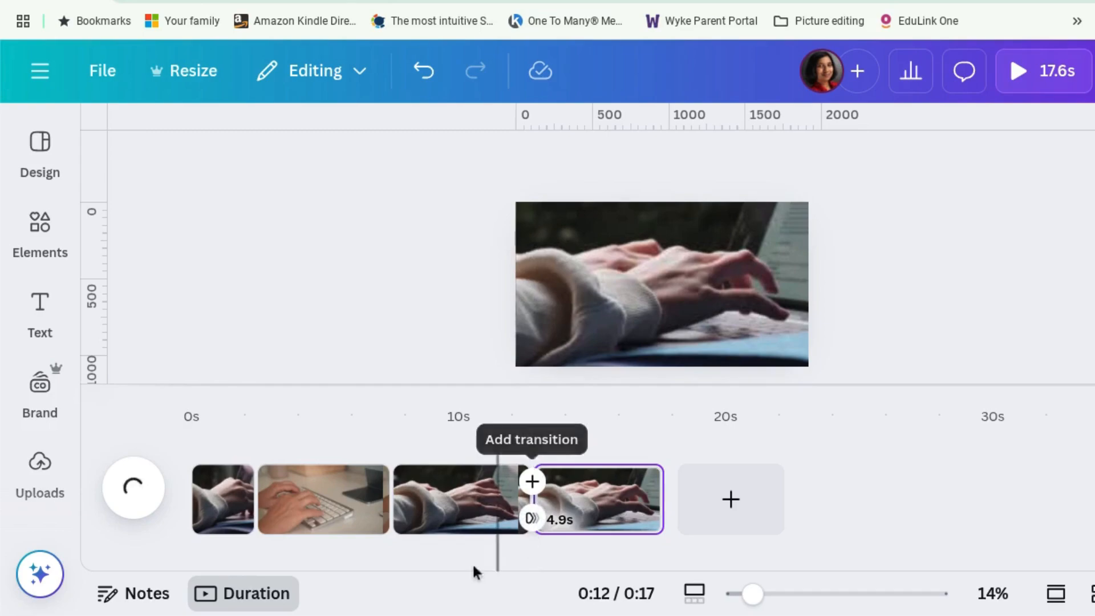
# Detach the keyboard video from its page background onto the 5.2-second laptop page, and delete the emptied page
pyautogui.click(327, 501)
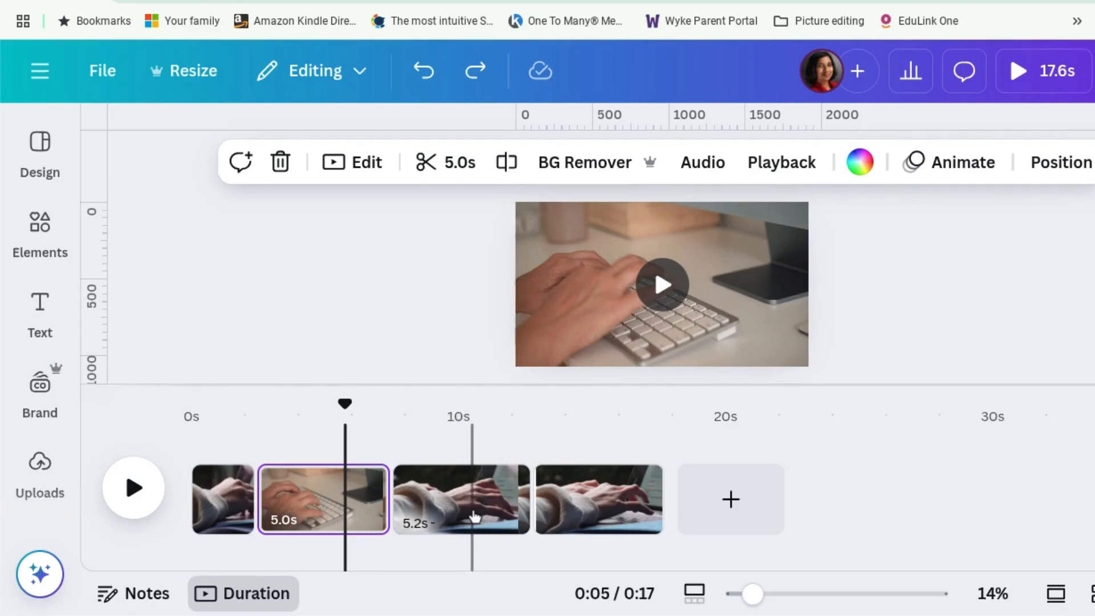
pyautogui.rightClick(627, 301)
pyautogui.click(749, 564)
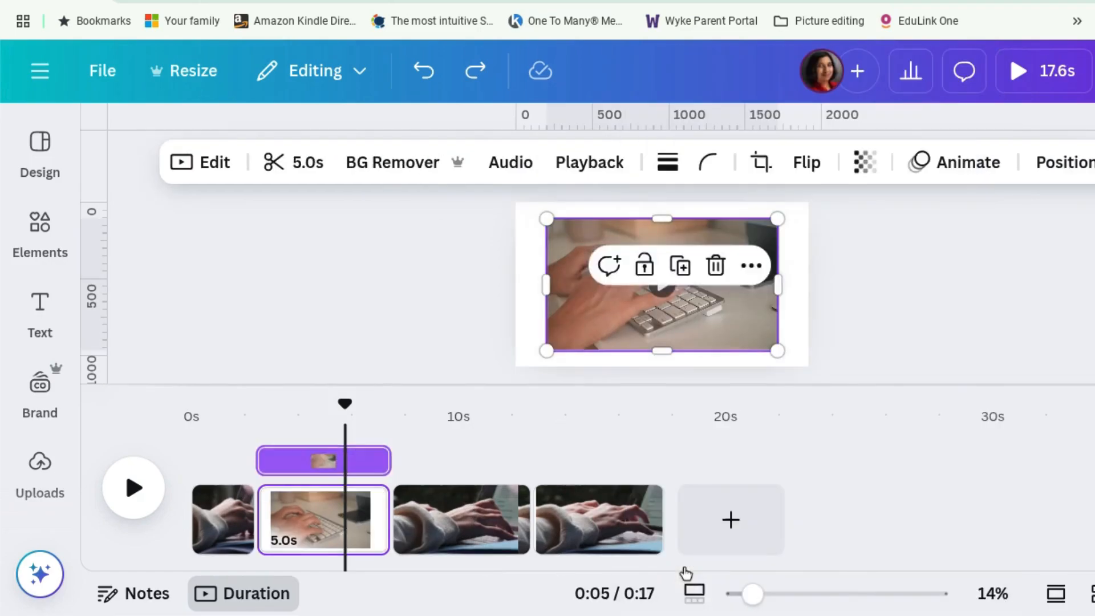
pyautogui.moveTo(633, 342); pyautogui.dragTo(469, 528)
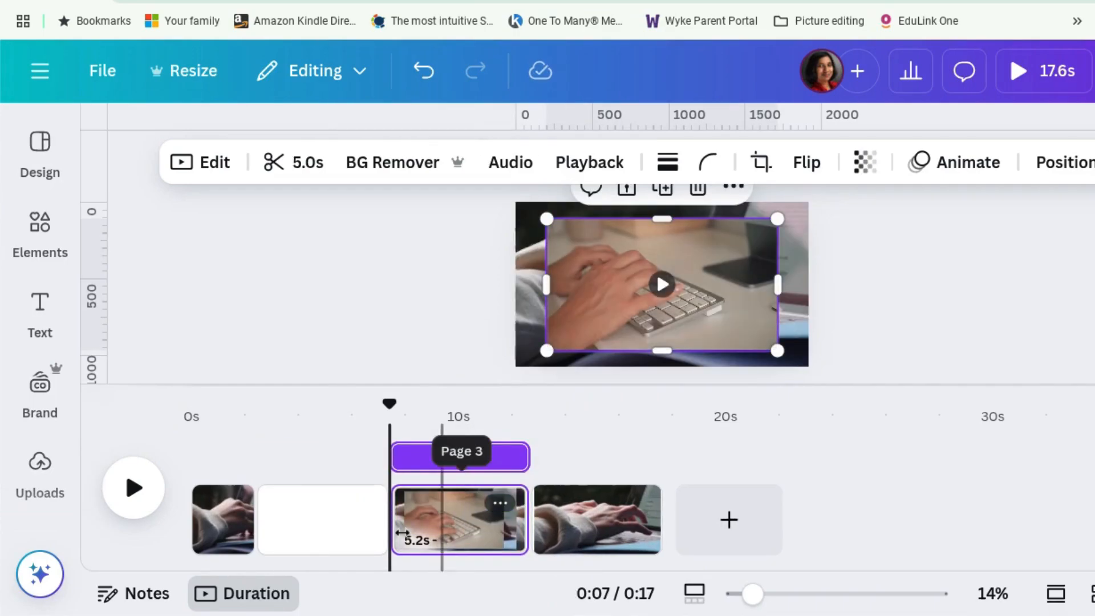
pyautogui.click(313, 519)
pyautogui.press('Delete')
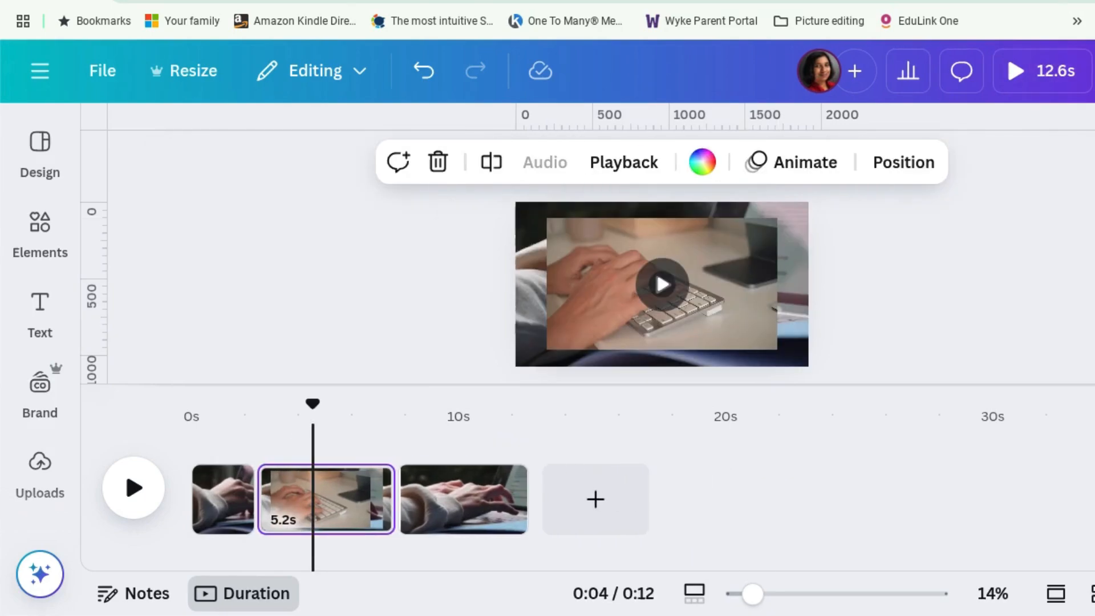
# Enlarge the overlaid keyboard video on the 5.2-second page from two opposite corners so it fills the whole page
pyautogui.click(304, 509)
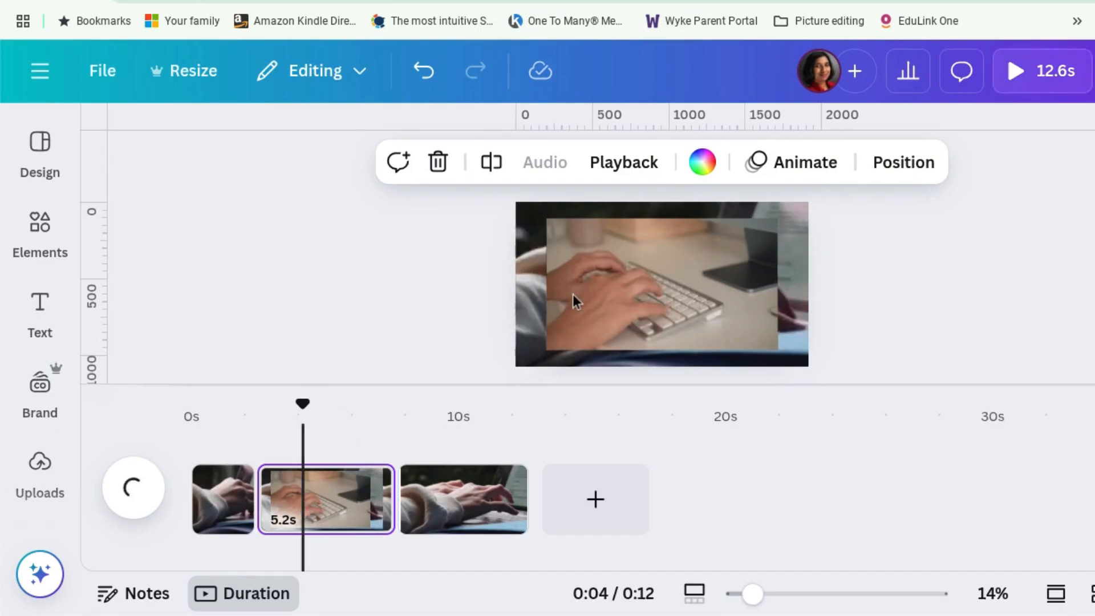
pyautogui.click(567, 235)
pyautogui.moveTo(546, 218); pyautogui.dragTo(515, 200)
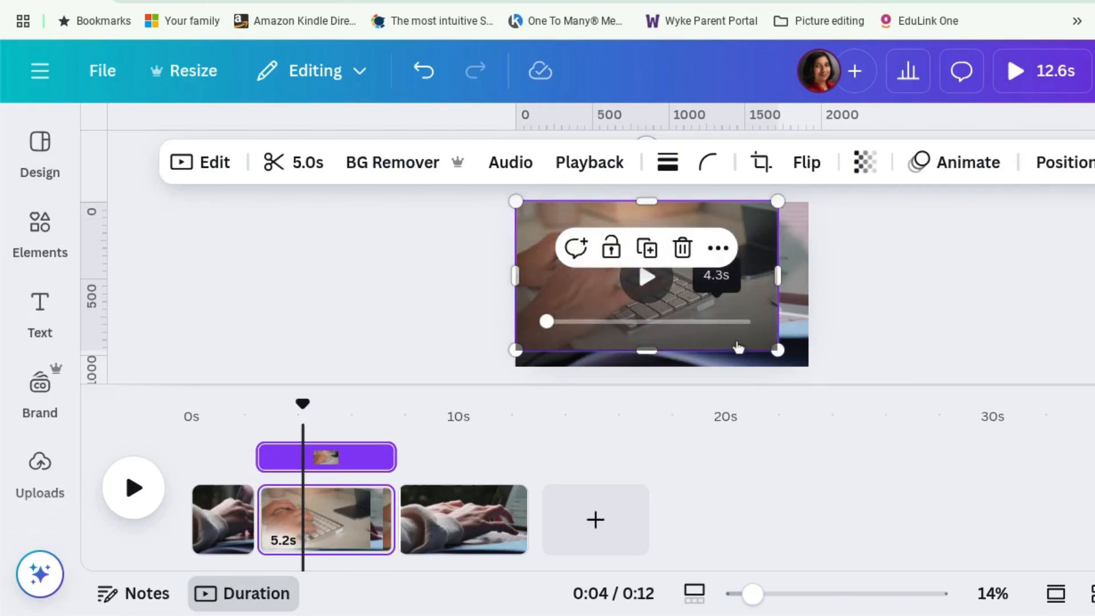
pyautogui.moveTo(778, 349); pyautogui.dragTo(807, 366)
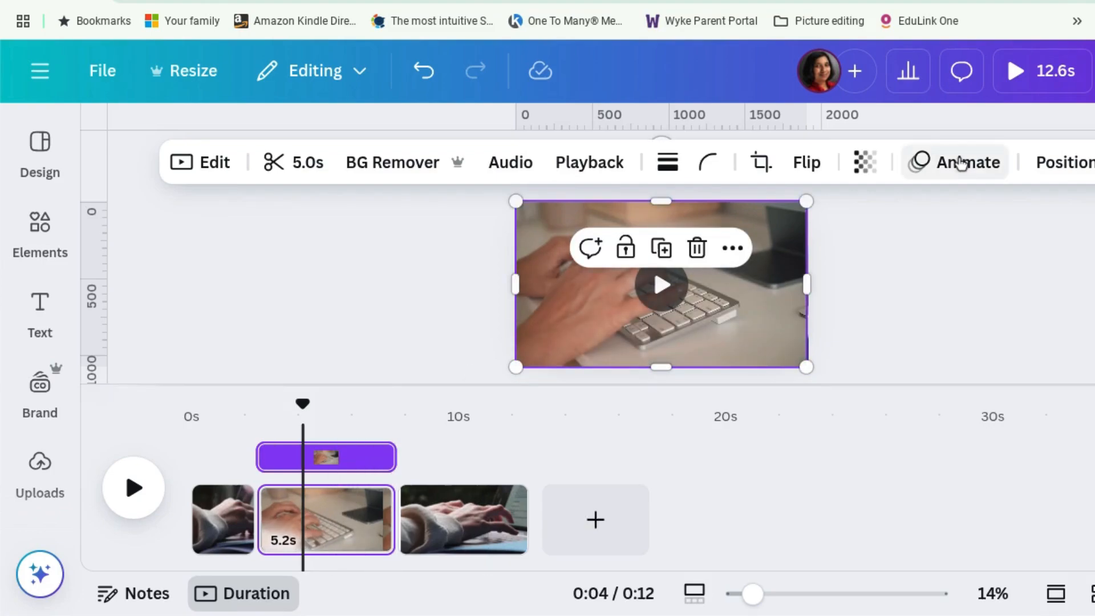
# Browse the photo animations for the keyboard video and apply the featured Brush animation
pyautogui.click(962, 163)
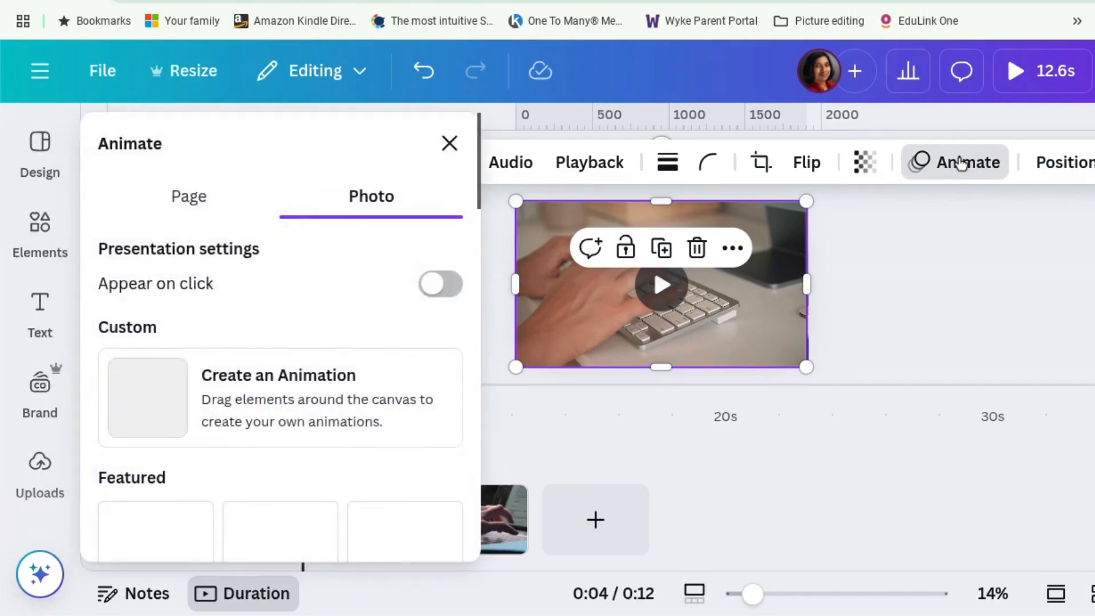
pyautogui.scroll(-6, 335, 330)
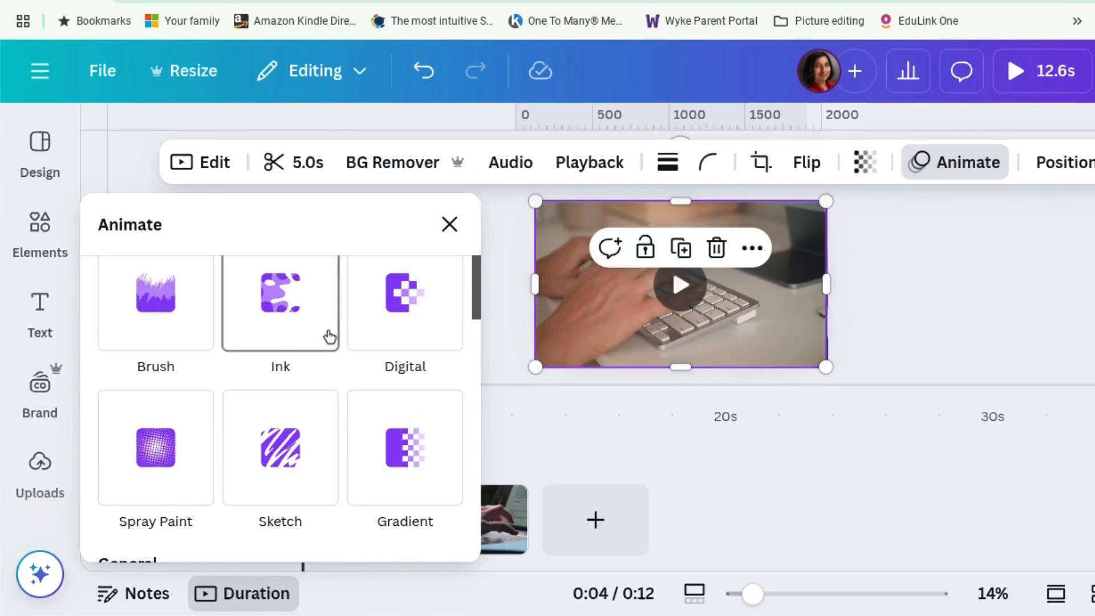
pyautogui.scroll(-2, 329, 337)
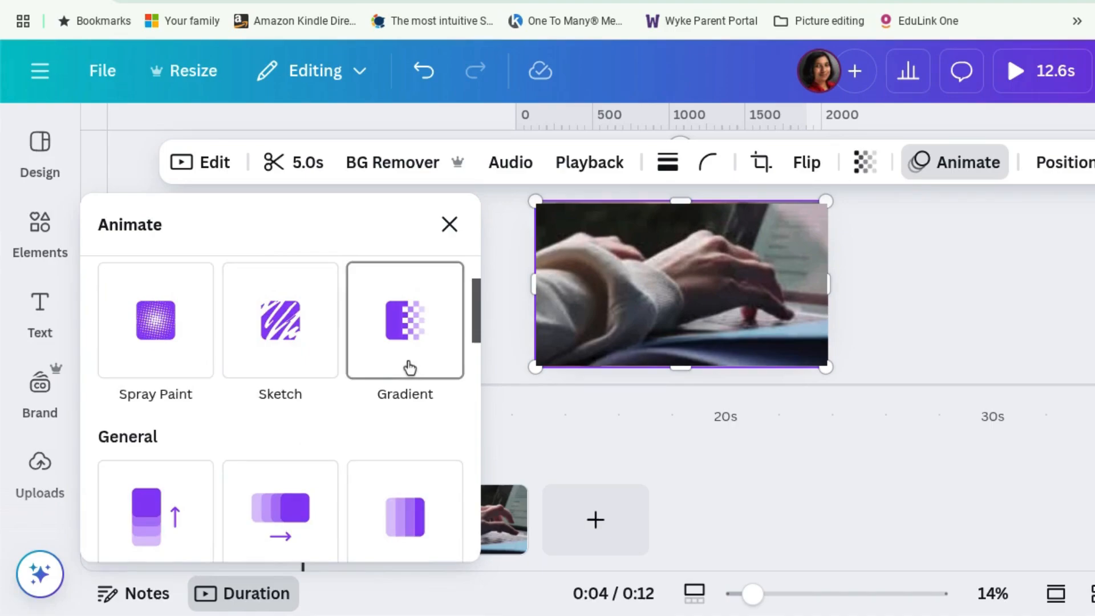
pyautogui.scroll(-6, 245, 526)
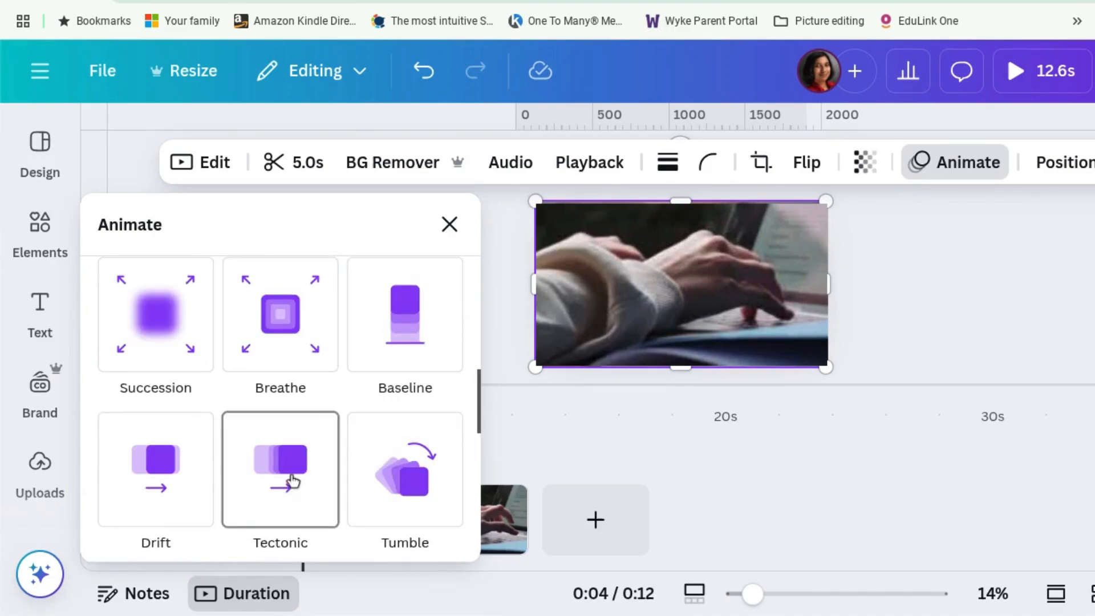
pyautogui.scroll(-10, 292, 490)
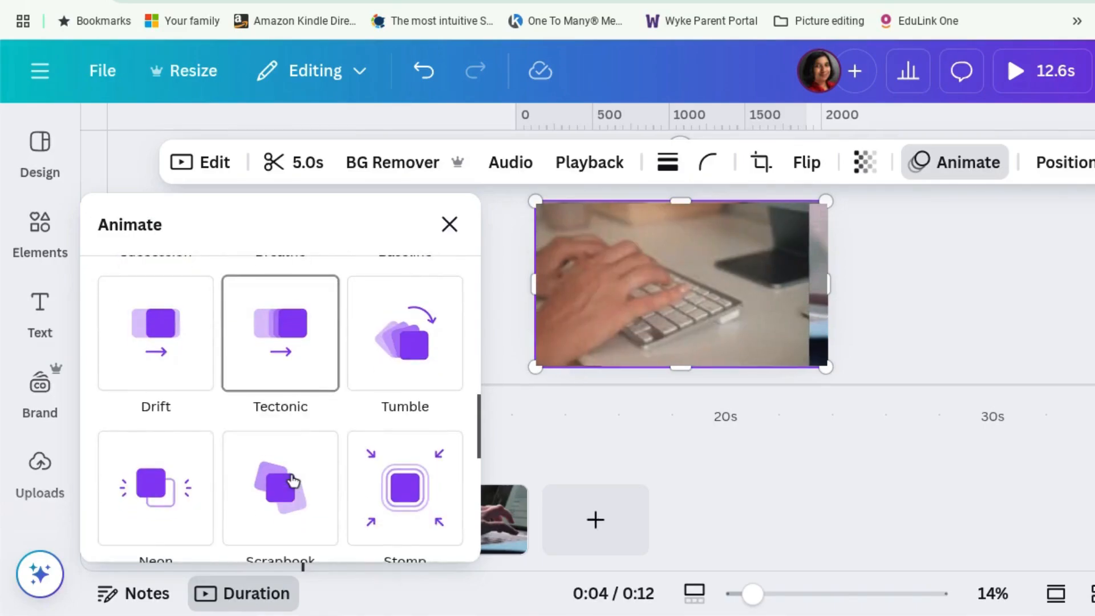
pyautogui.scroll(-3, 211, 414)
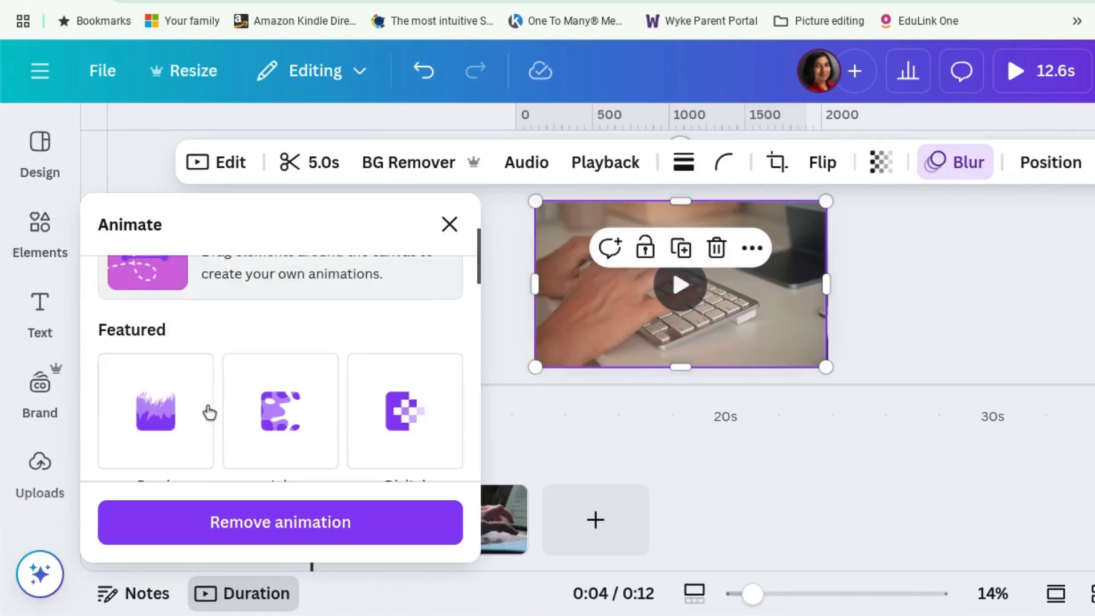
pyautogui.click(148, 423)
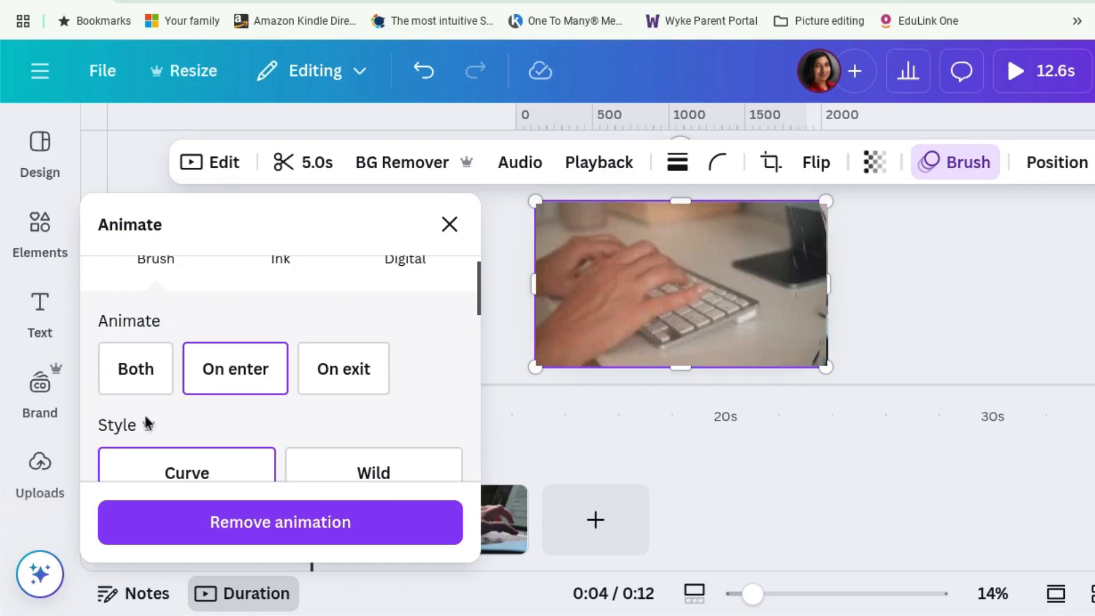
# Set the keyboard video's Brush animation to run on both enter and exit, and close the animation settings
pyautogui.scroll(-2, 148, 424)
pyautogui.click(139, 296)
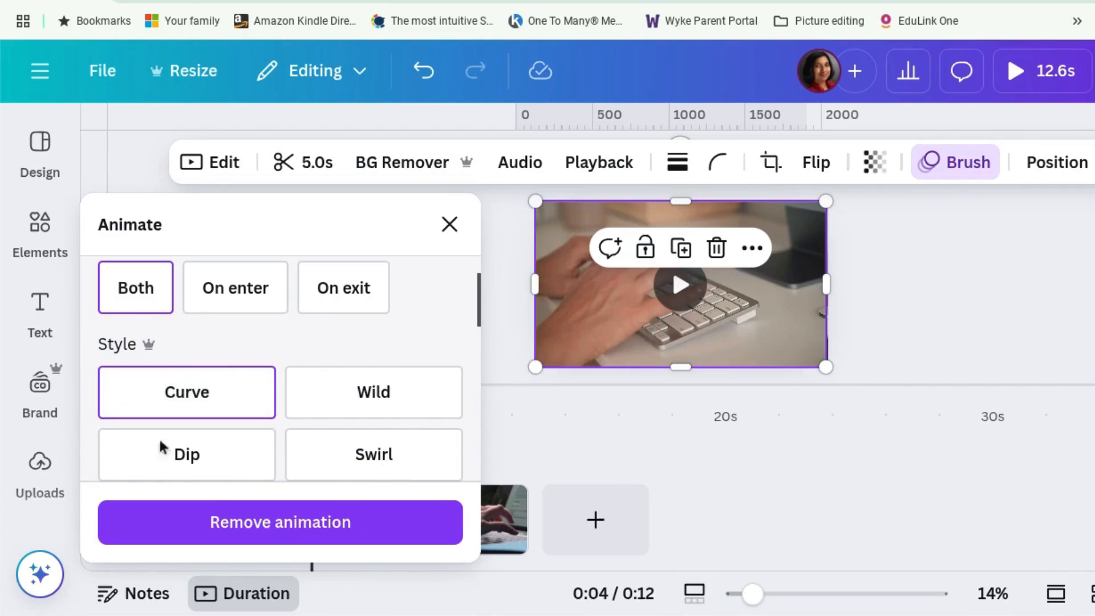
pyautogui.scroll(-3, 289, 371)
pyautogui.scroll(3, 292, 372)
pyautogui.scroll(2, 292, 372)
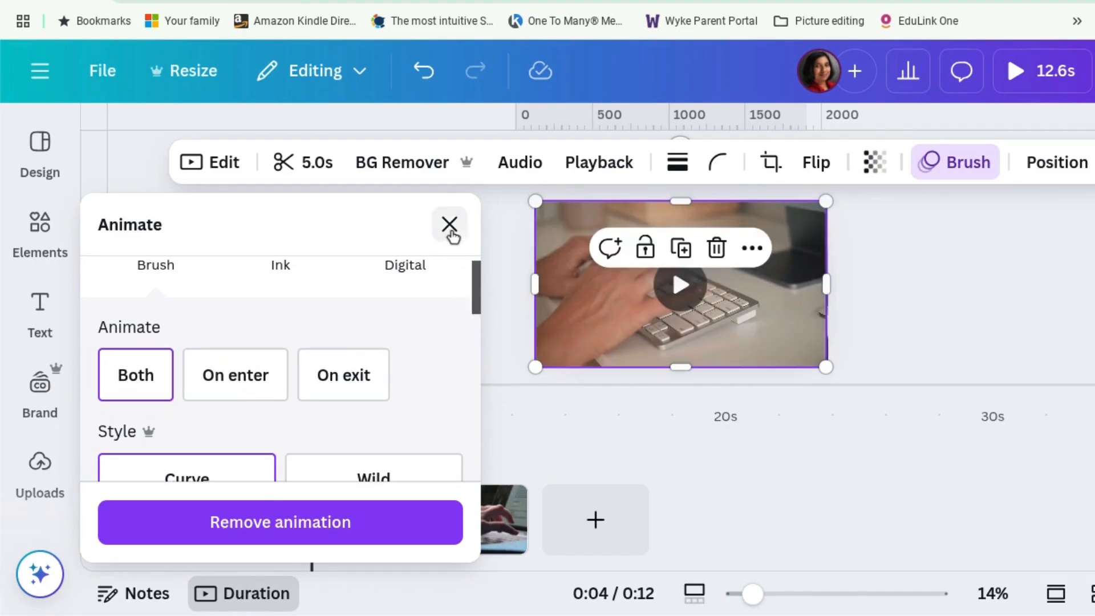
pyautogui.click(449, 228)
# Play the video from the first laptop clip to preview the brush animation on the keyboard overlay
pyautogui.click(222, 499)
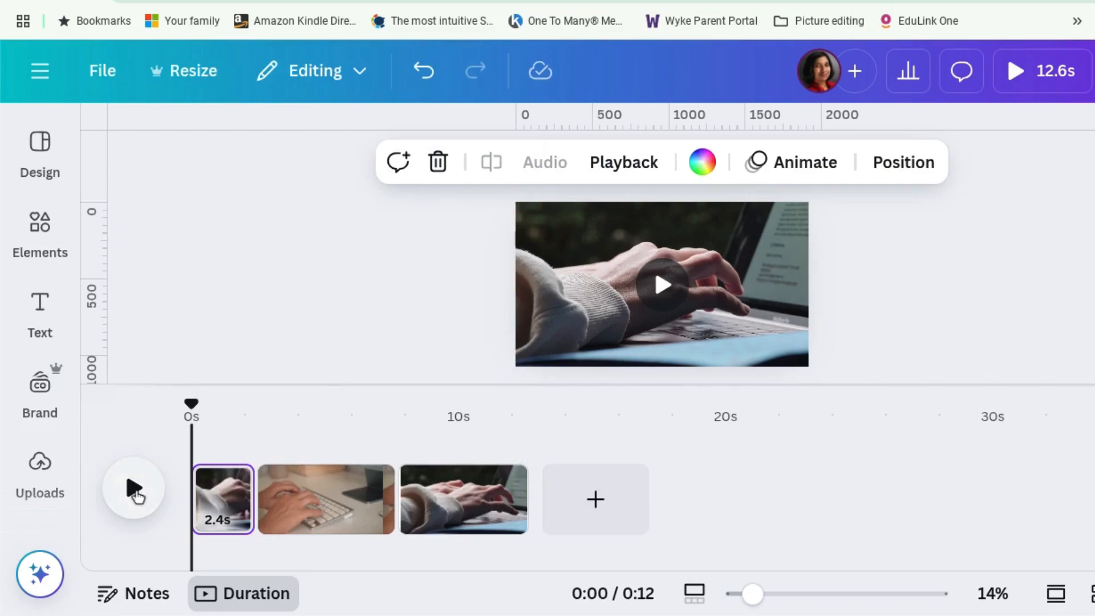
pyautogui.click(134, 489)
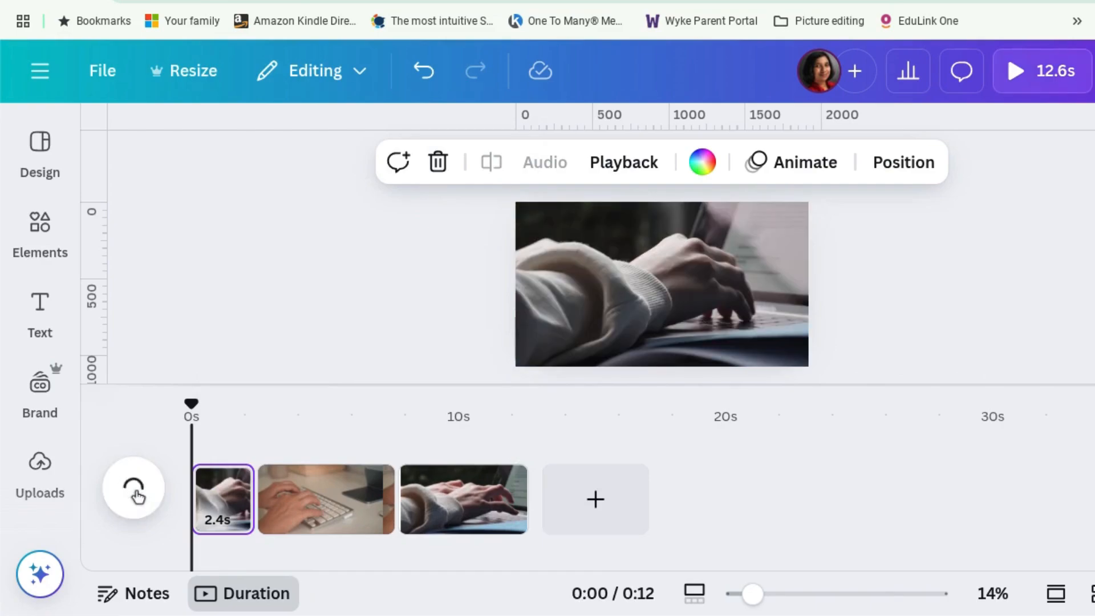